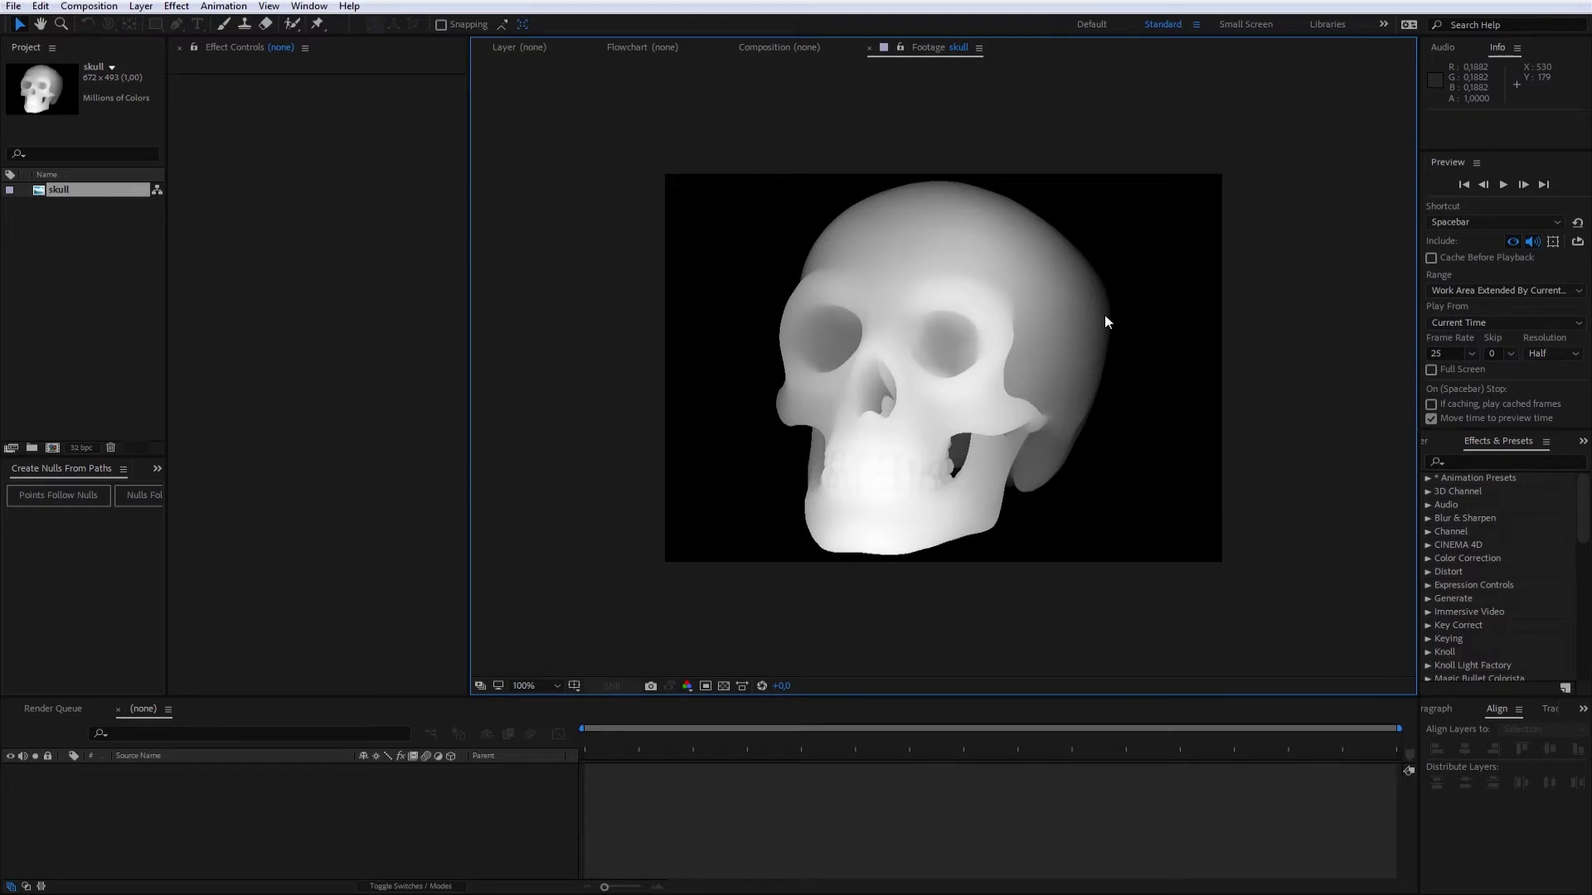
# Create a composition named "Depth animation" and add the skull image to it as a layer
pyautogui.click(89, 6)
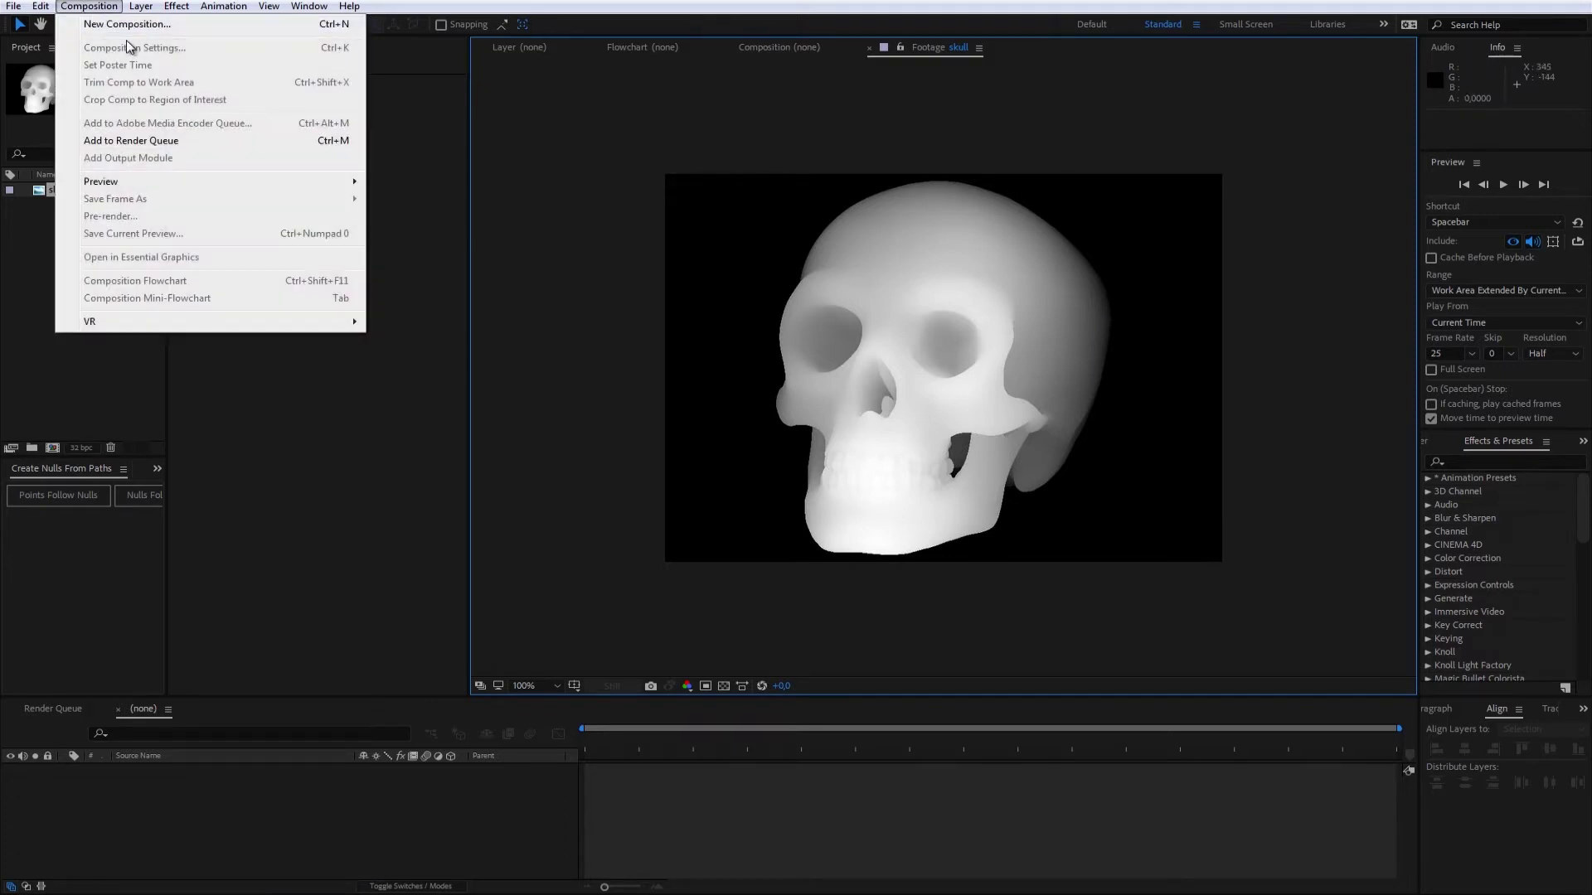
pyautogui.click(129, 24)
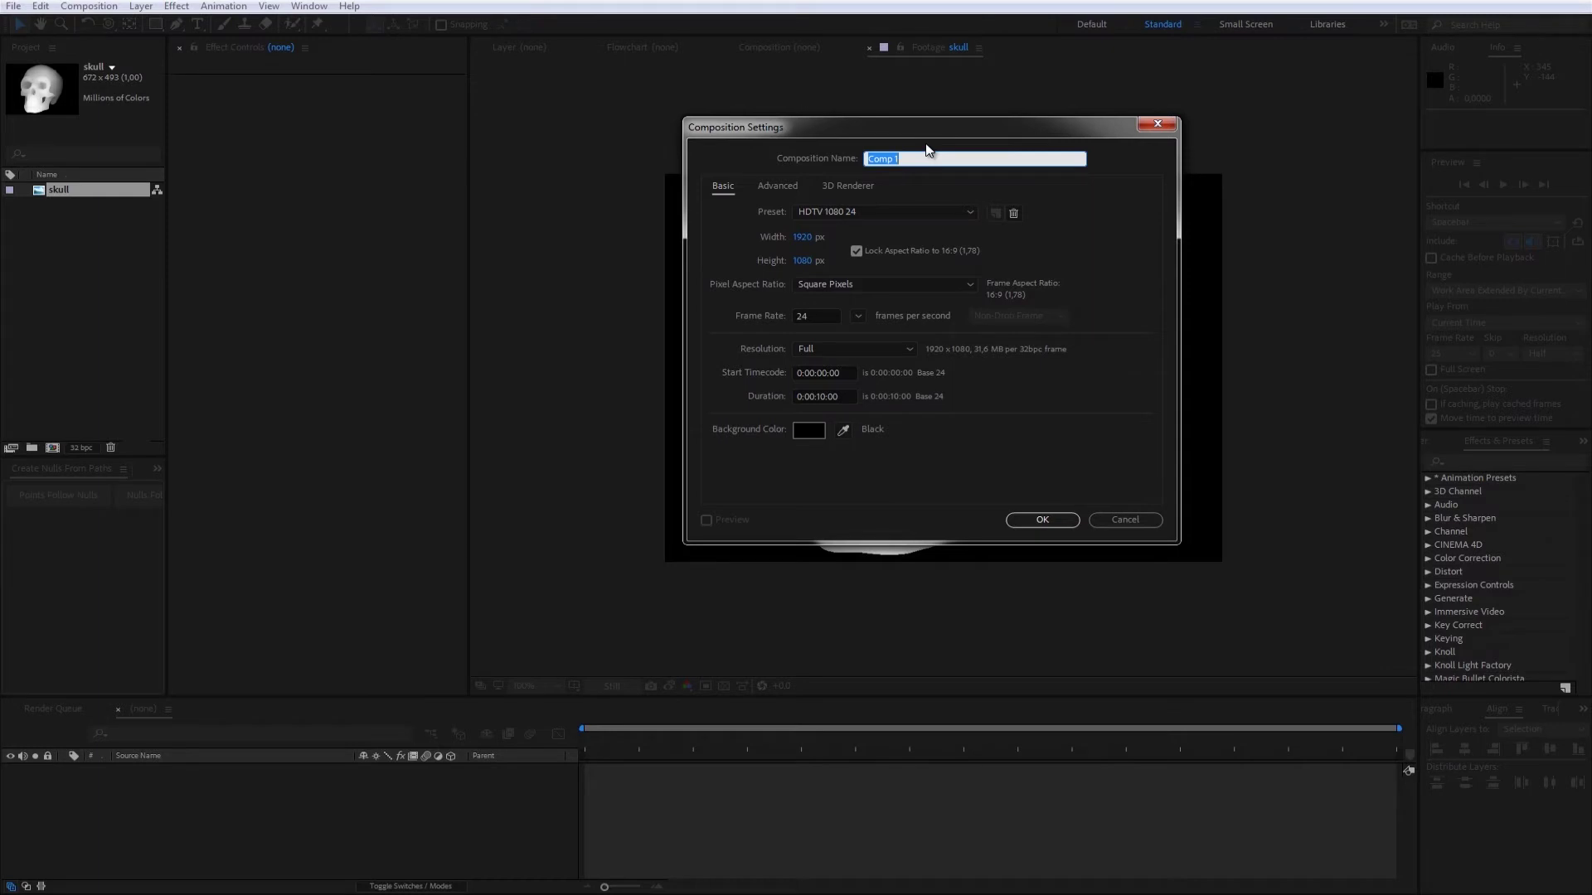
pyautogui.write('Depth animation')
pyautogui.click(1042, 520)
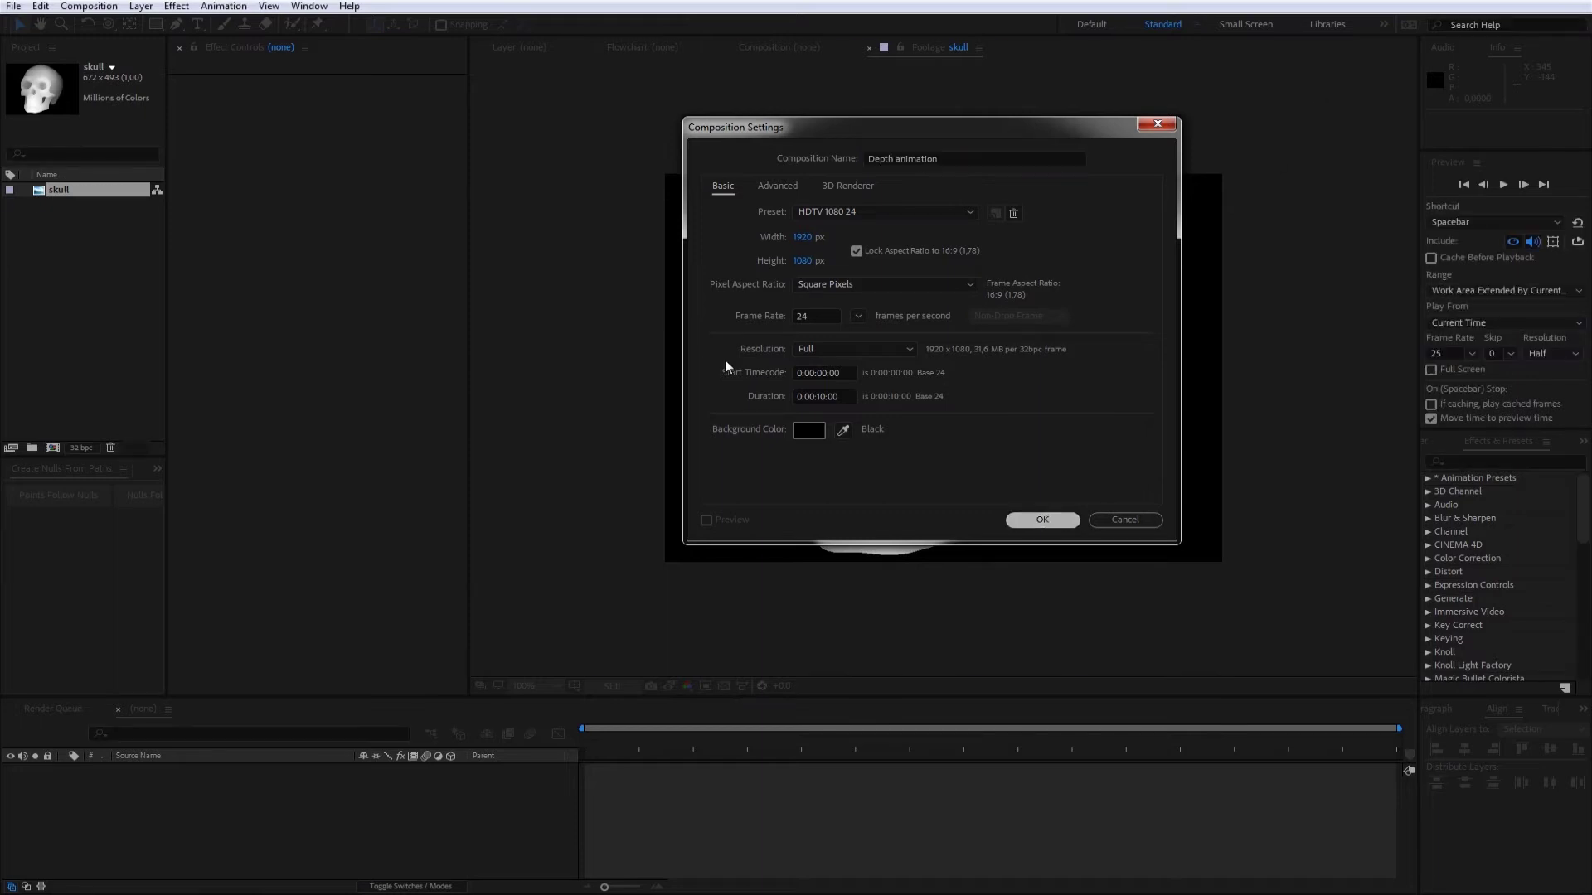
pyautogui.moveTo(73, 211); pyautogui.dragTo(262, 802)
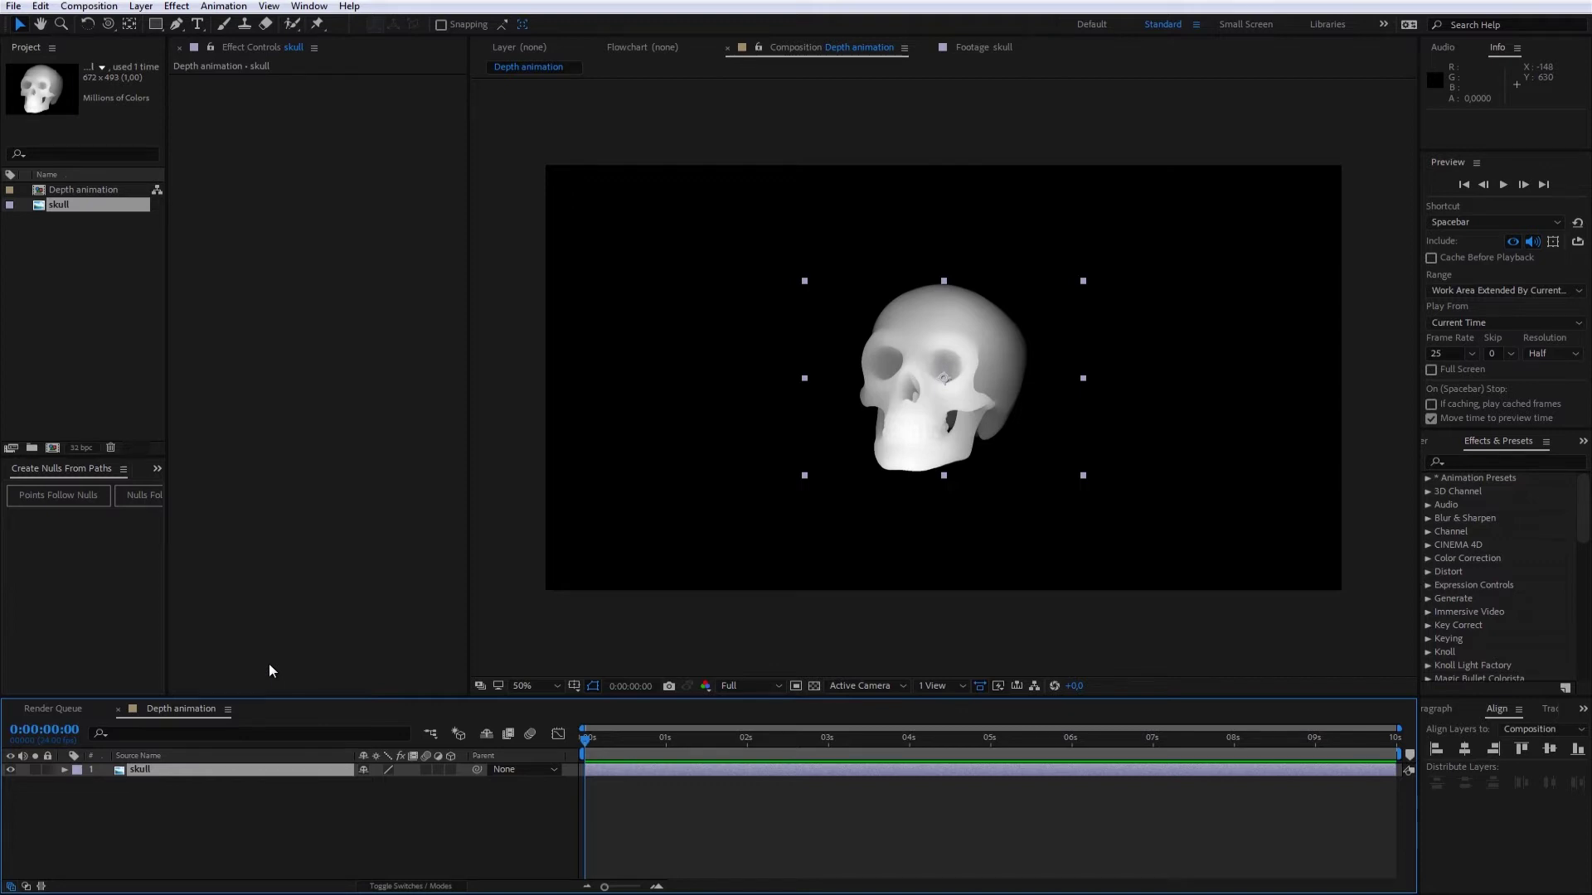
# Pre-compose the skull layer as "skull depth", moving all attributes into the new composition
pyautogui.hotkey('ctrl', 'shift', 'c')
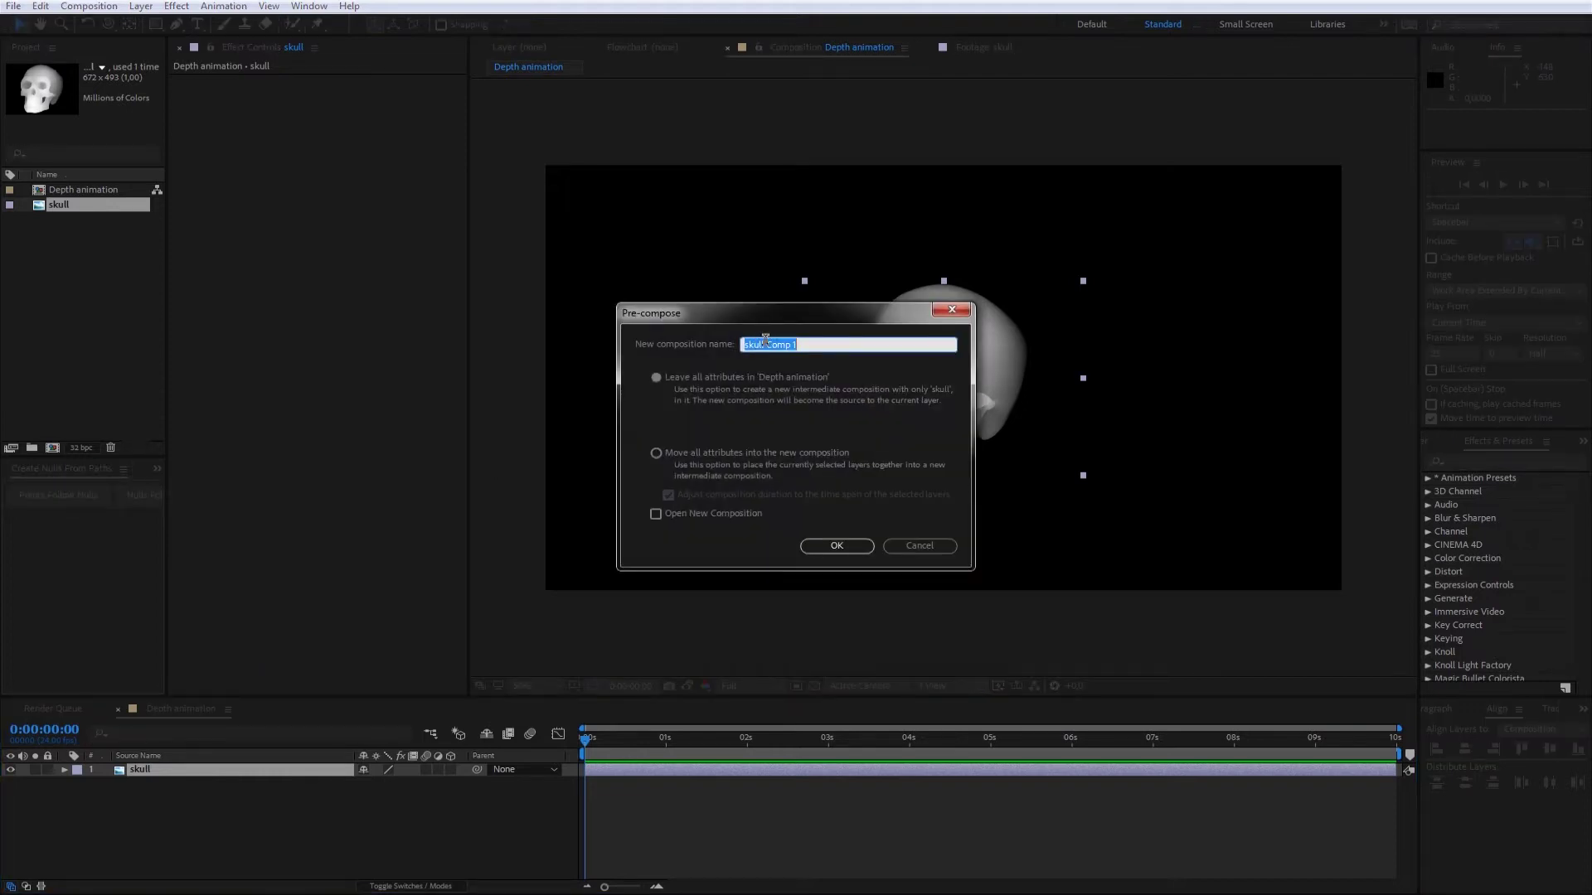
pyautogui.moveTo(767, 345); pyautogui.dragTo(917, 361)
pyautogui.write('depth')
pyautogui.click(717, 455)
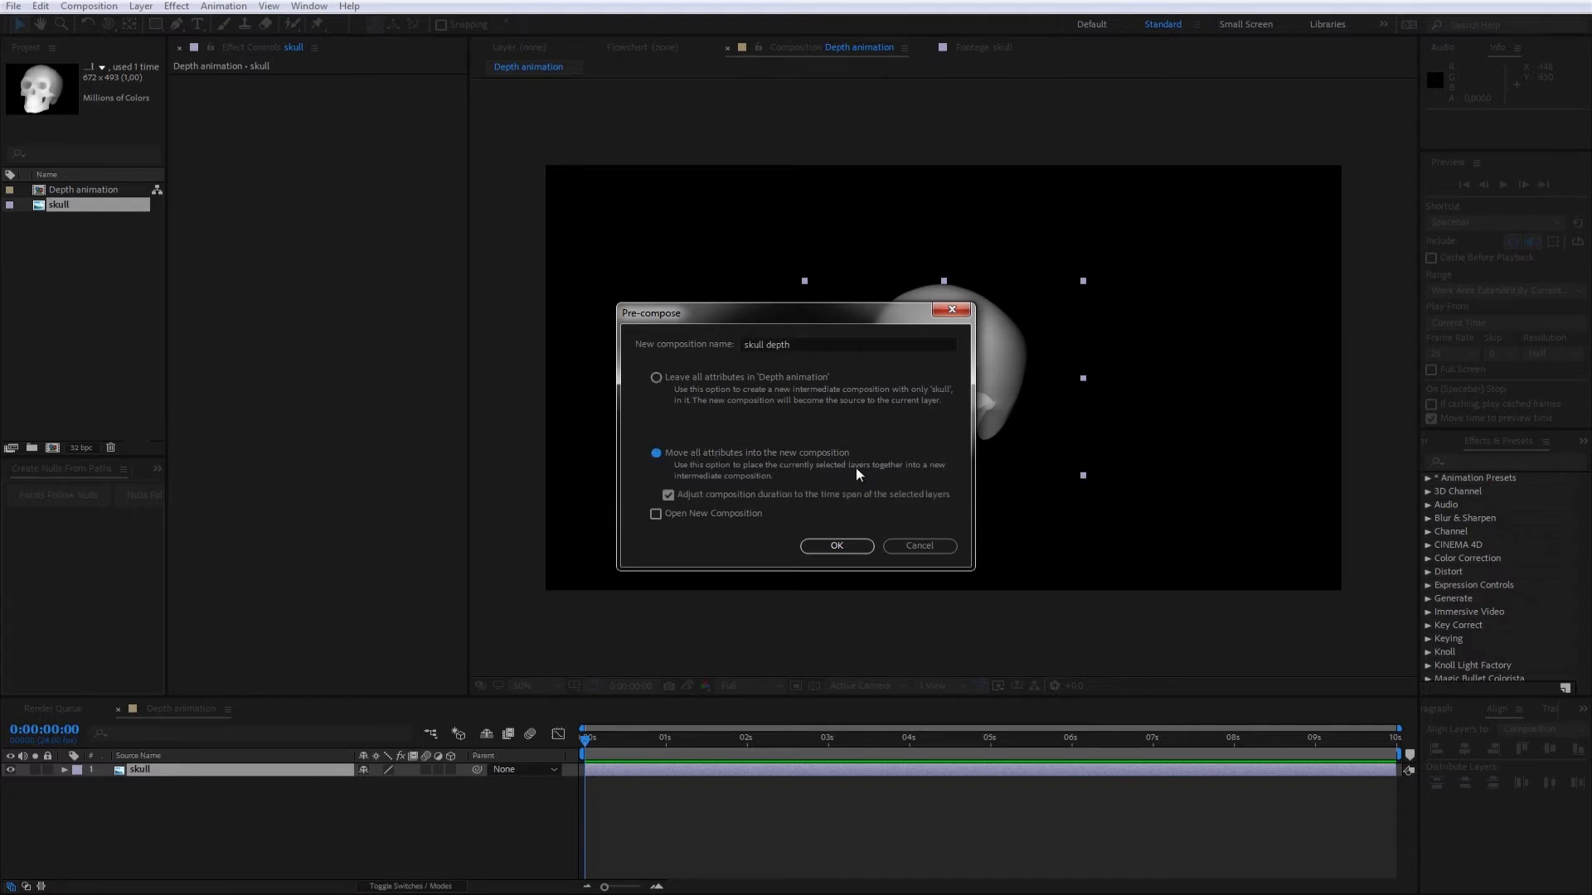
pyautogui.click(837, 549)
pyautogui.click(416, 798)
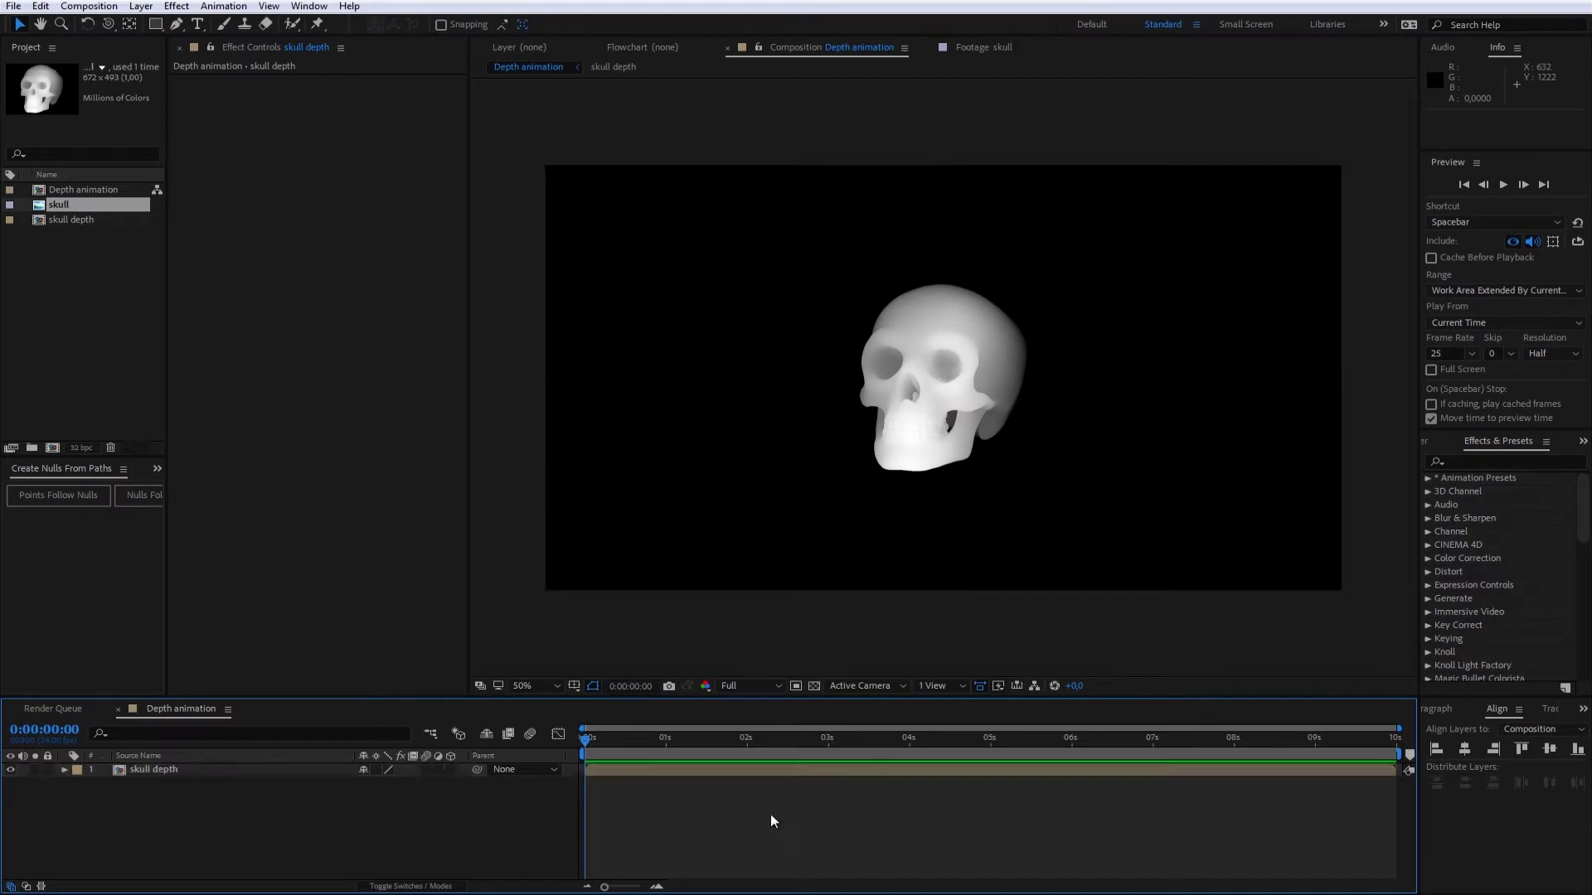
# Inside the skull depth composition, add a full-size black solid and place it beneath the skull layer
pyautogui.doubleClick(159, 770)
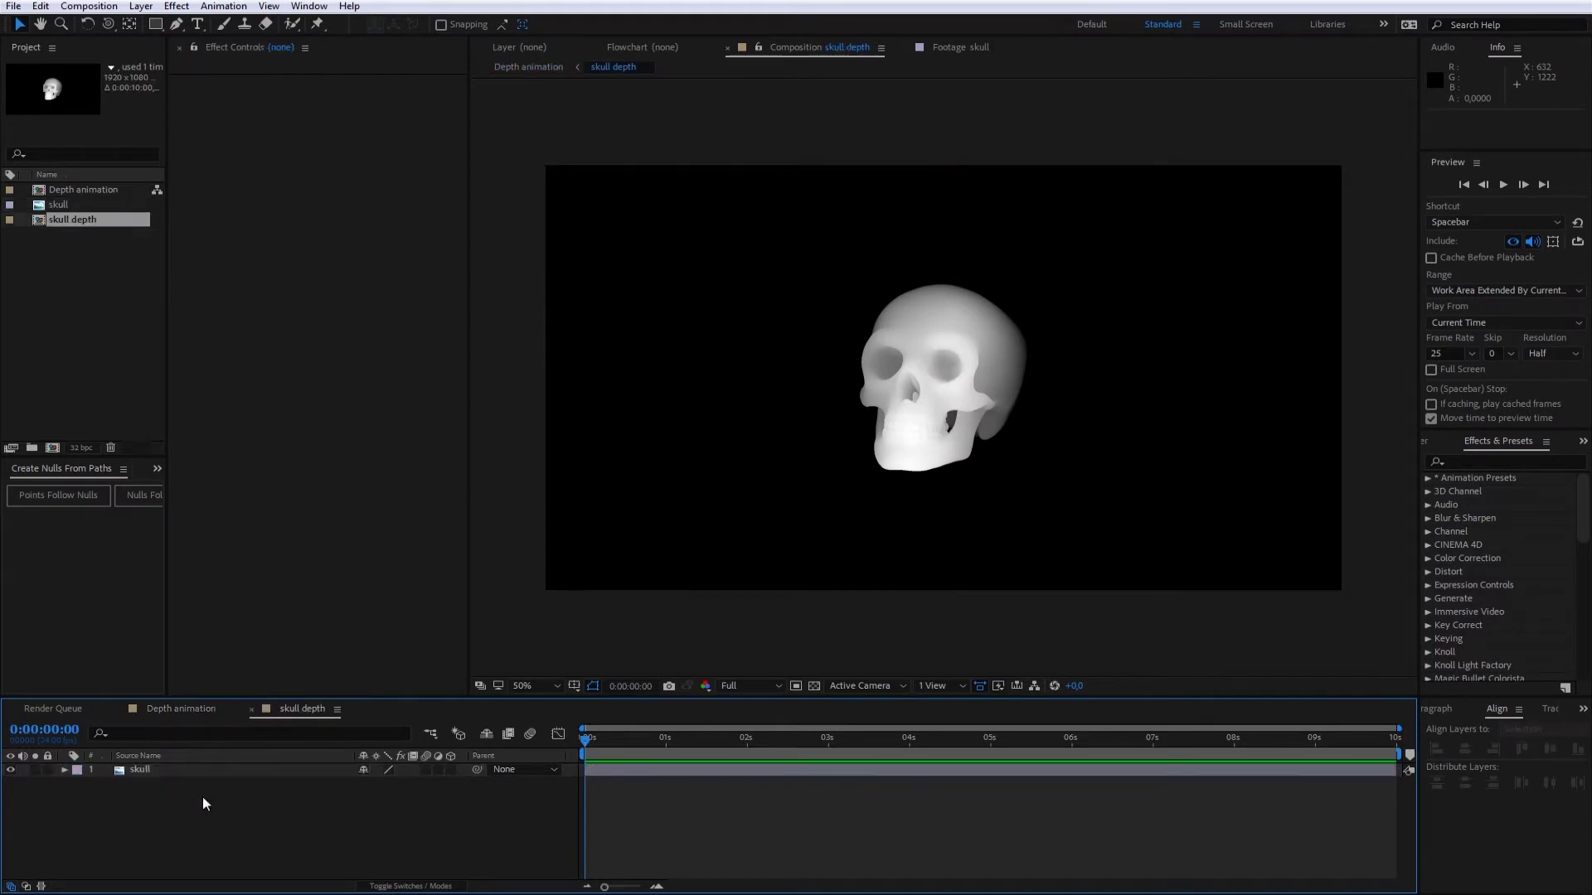
pyautogui.hotkey('ctrl', 'y')
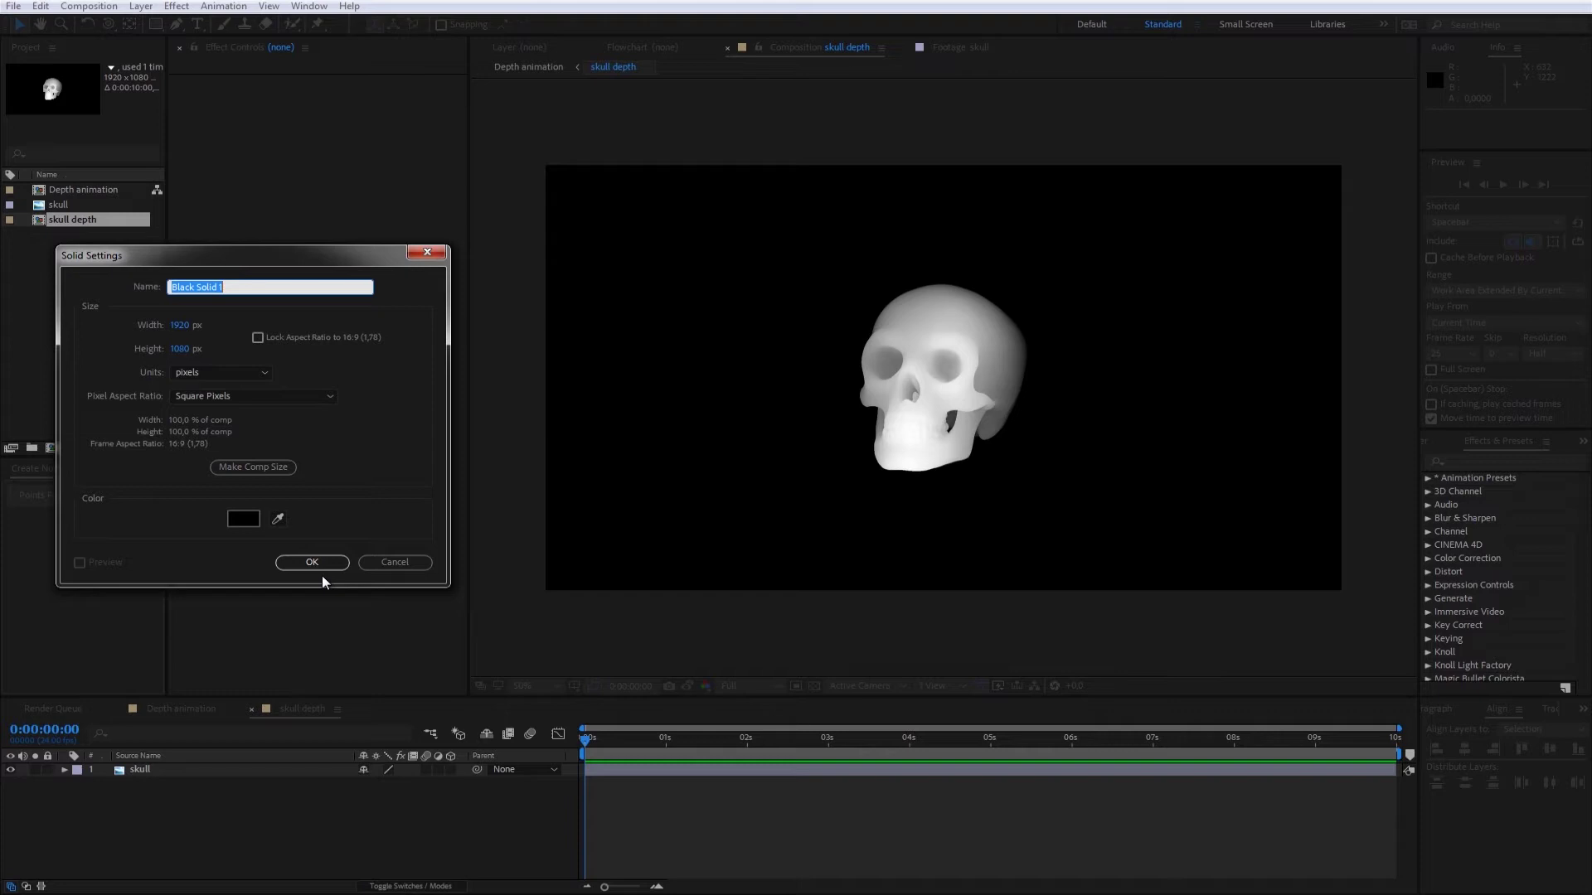
pyautogui.click(313, 562)
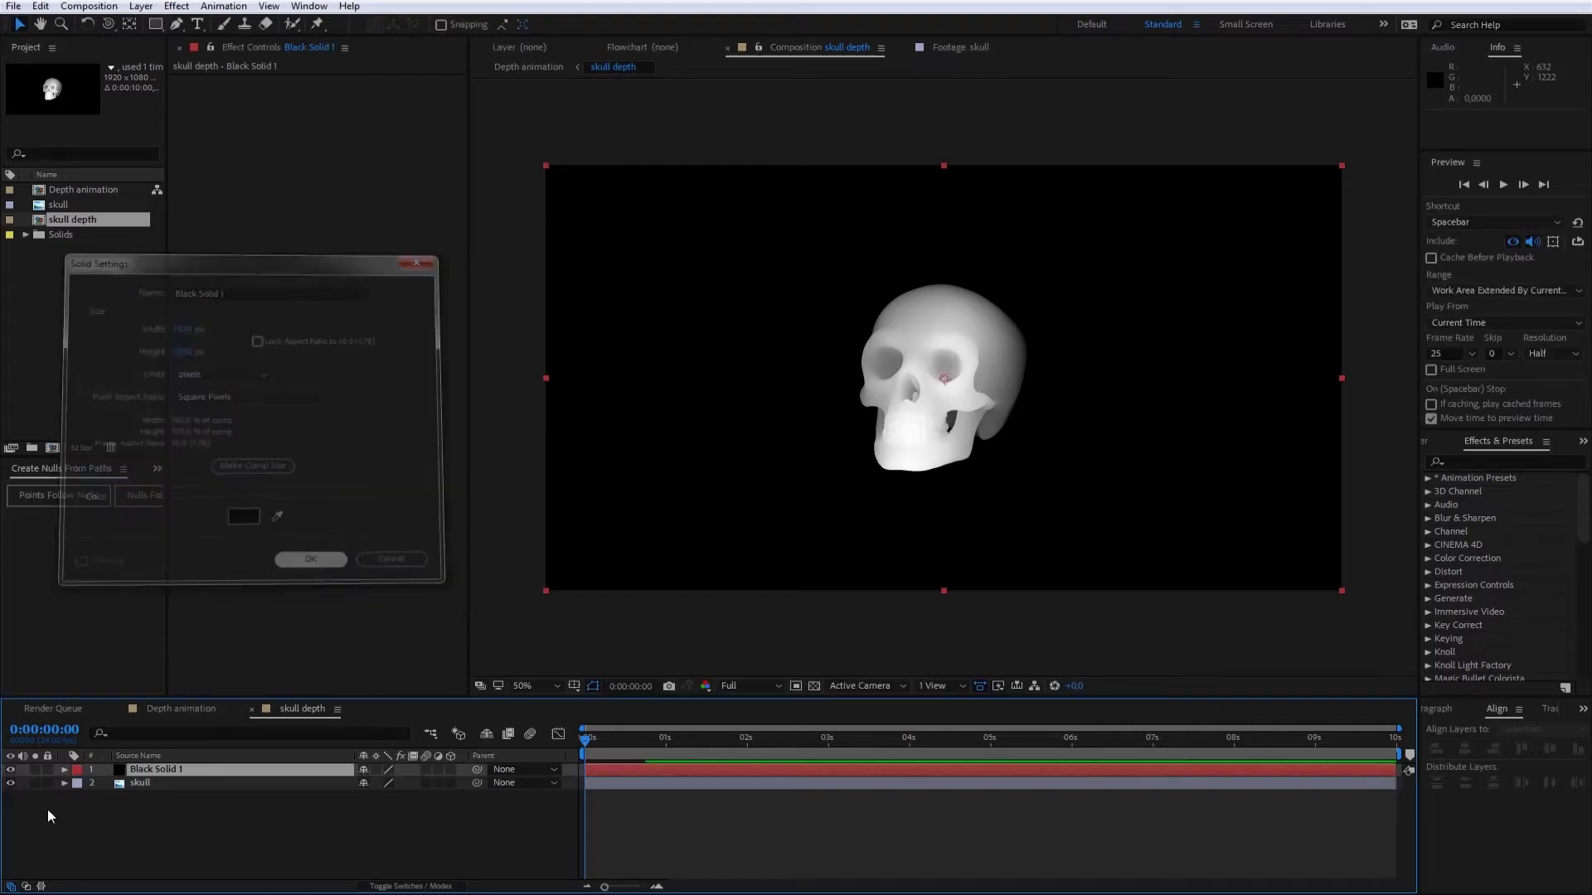
pyautogui.moveTo(149, 771); pyautogui.dragTo(153, 793)
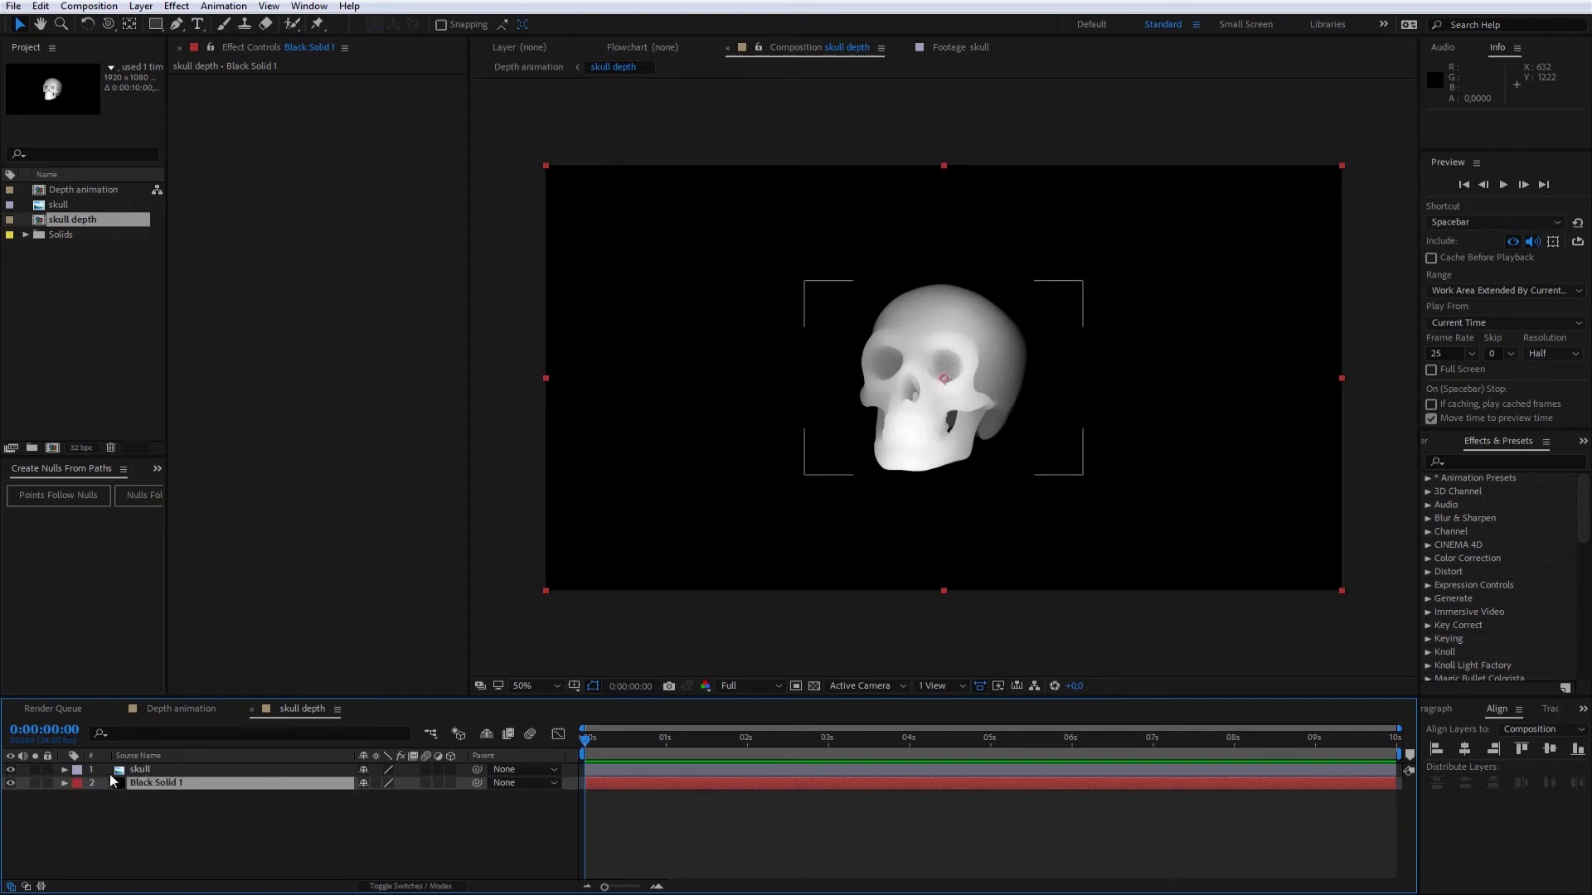
# Check what the black solid covers by hiding it, showing the transparency grid, and making the solid visible again
pyautogui.click(10, 782)
pyautogui.click(11, 782)
pyautogui.click(11, 782)
pyautogui.click(58, 819)
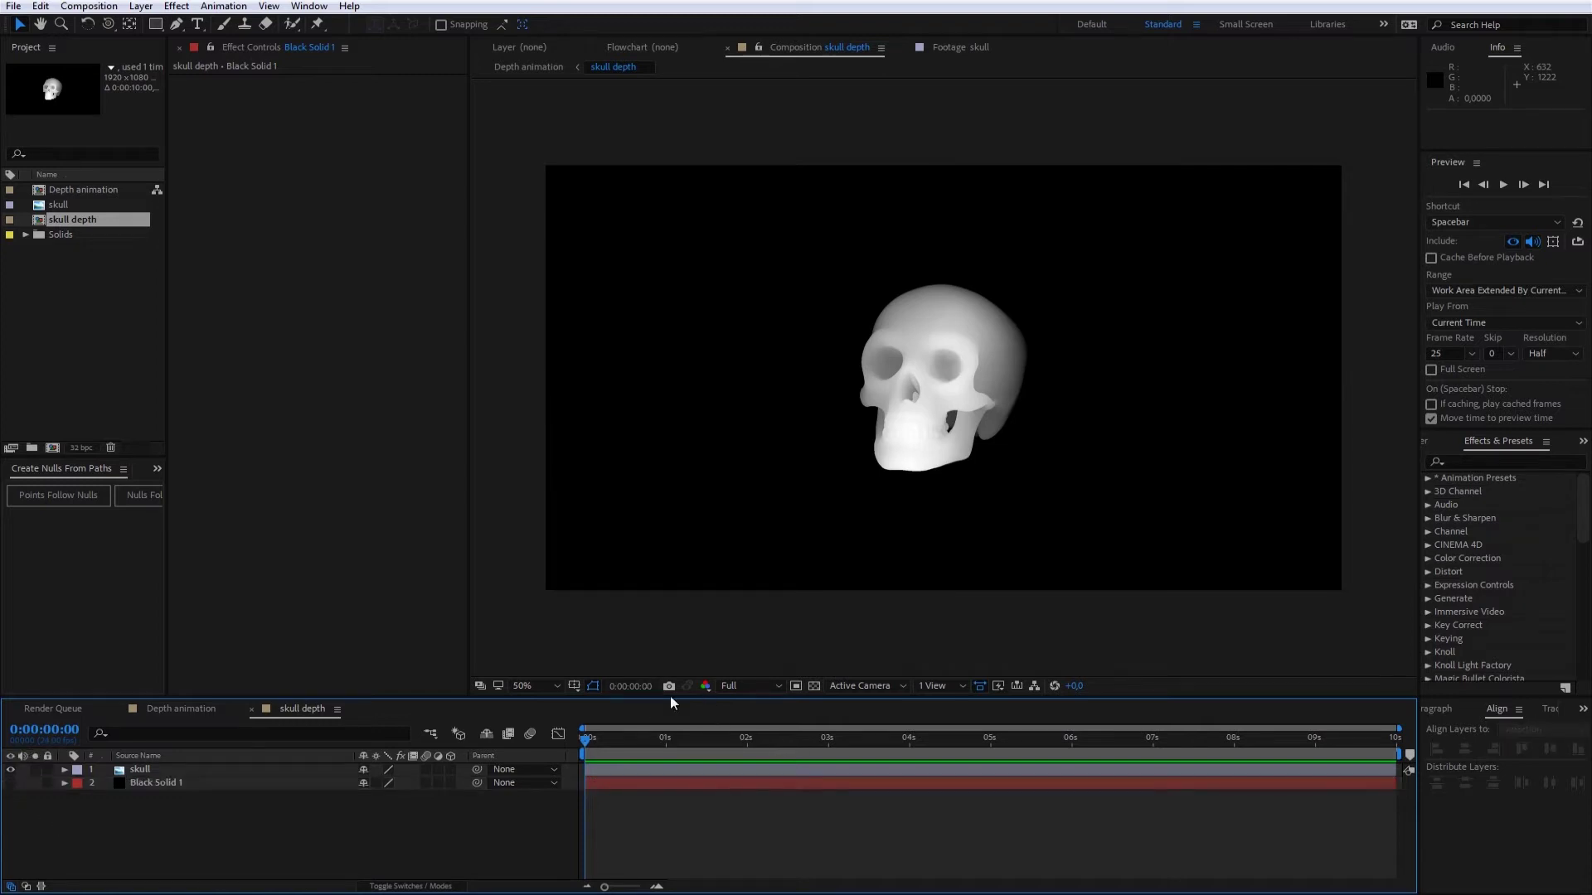
pyautogui.click(813, 685)
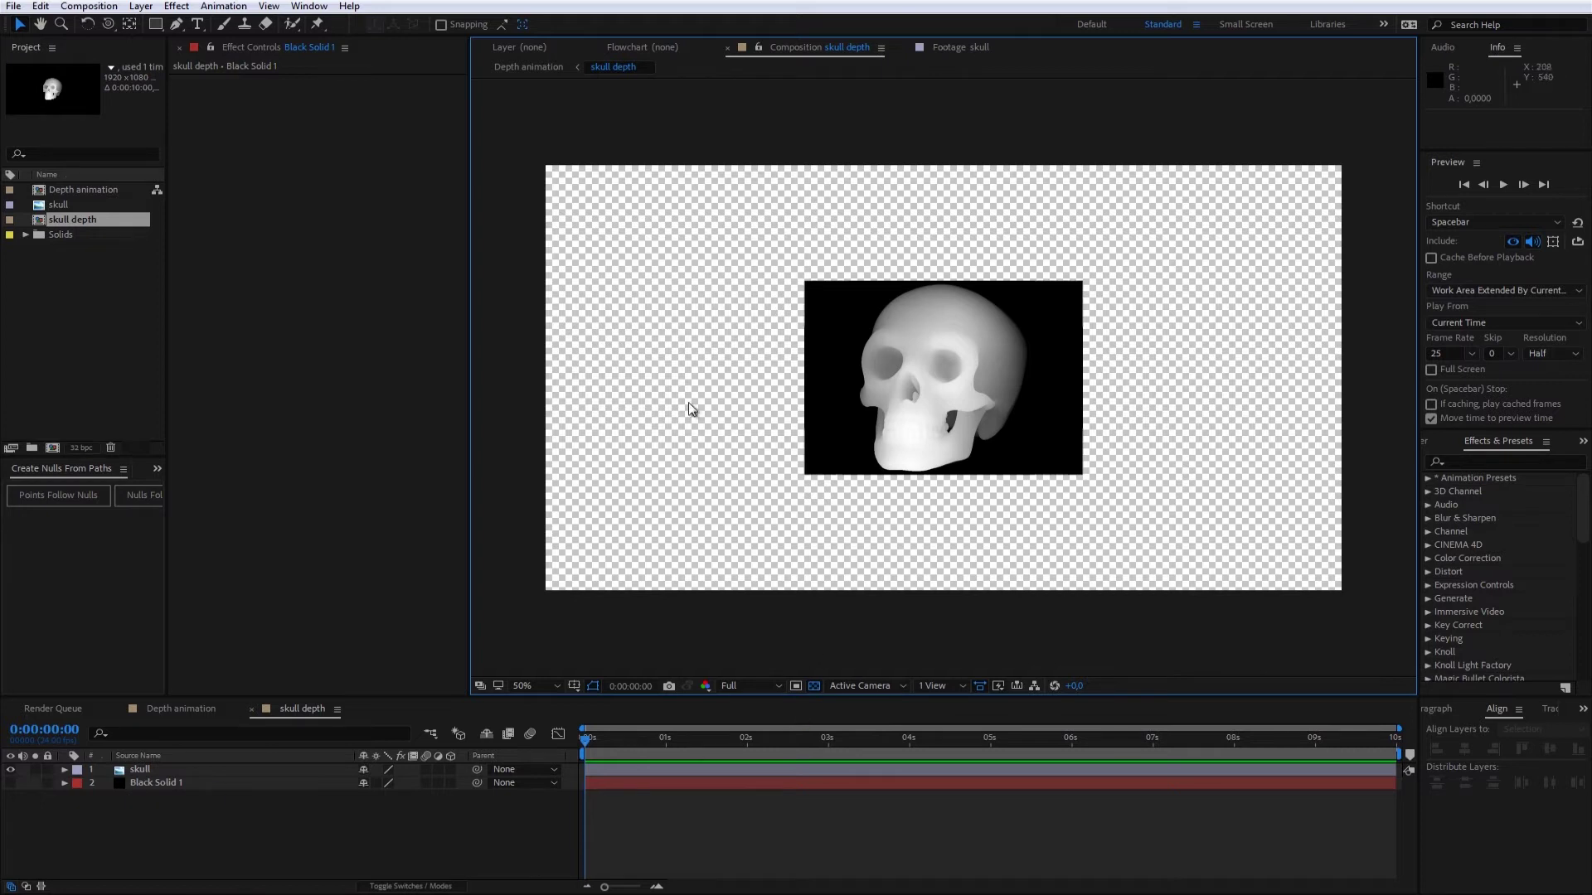
pyautogui.click(10, 782)
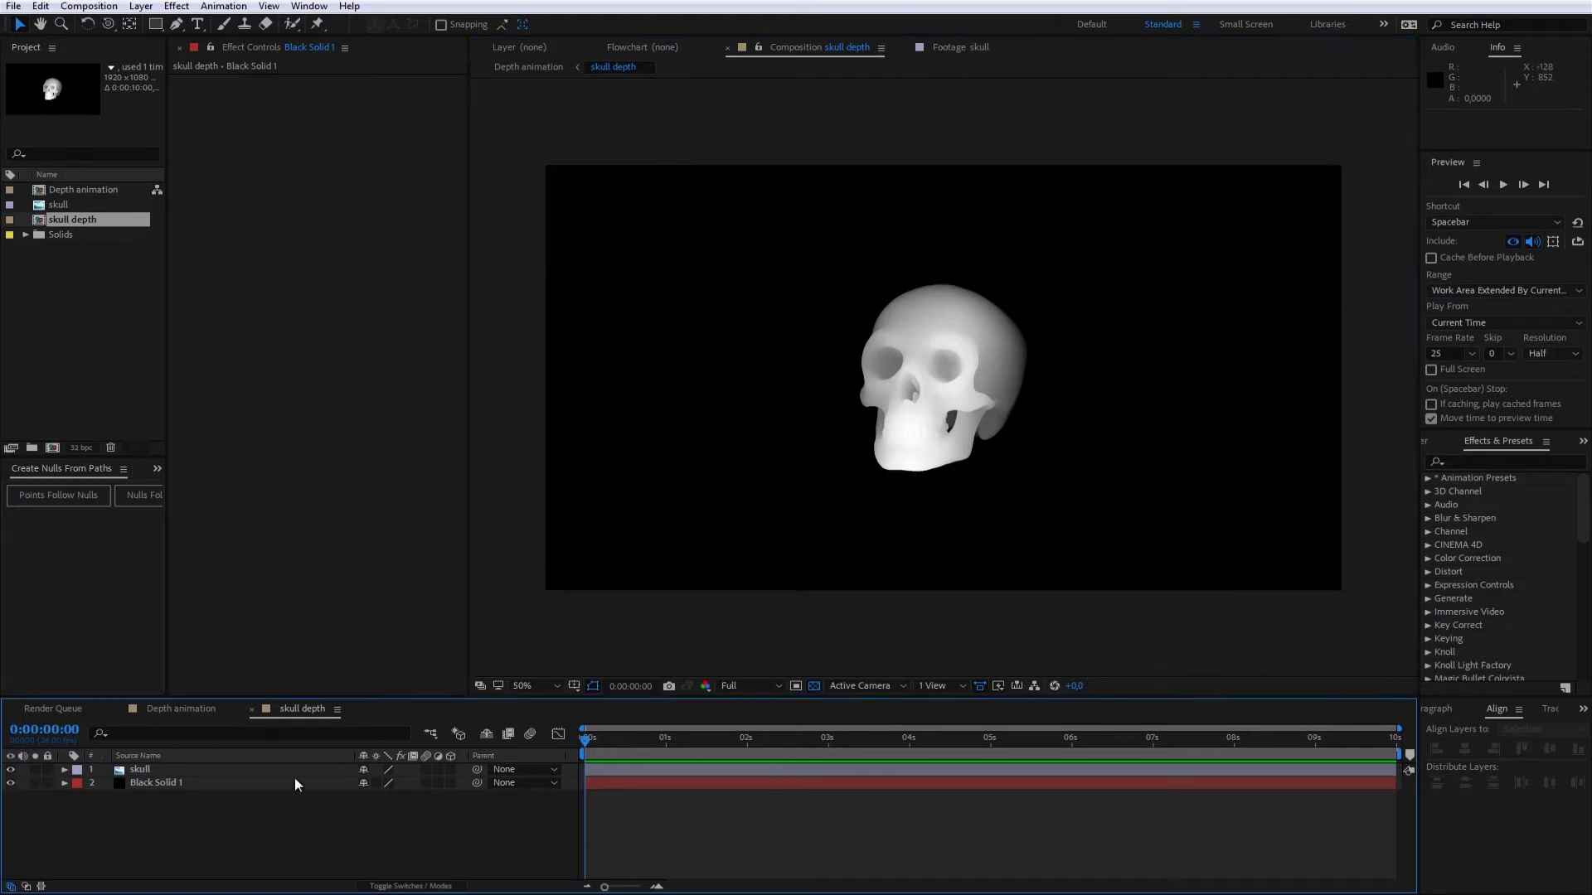
# Return to the Depth animation composition and apply the Card Dance effect to the skull depth layer
pyautogui.click(176, 709)
pyautogui.click(207, 809)
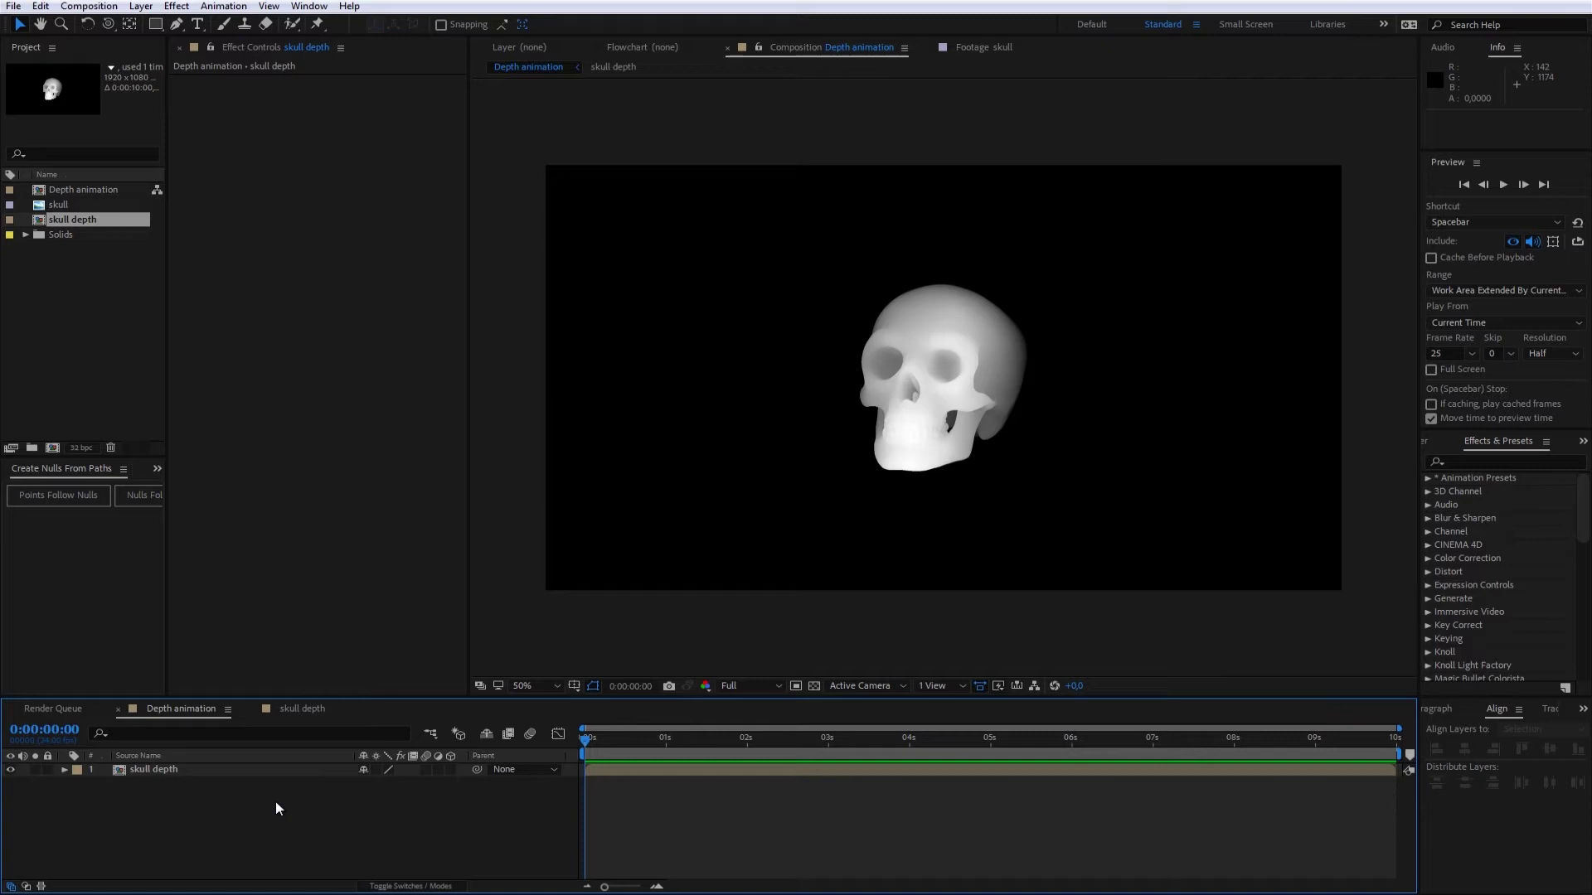
pyautogui.click(258, 769)
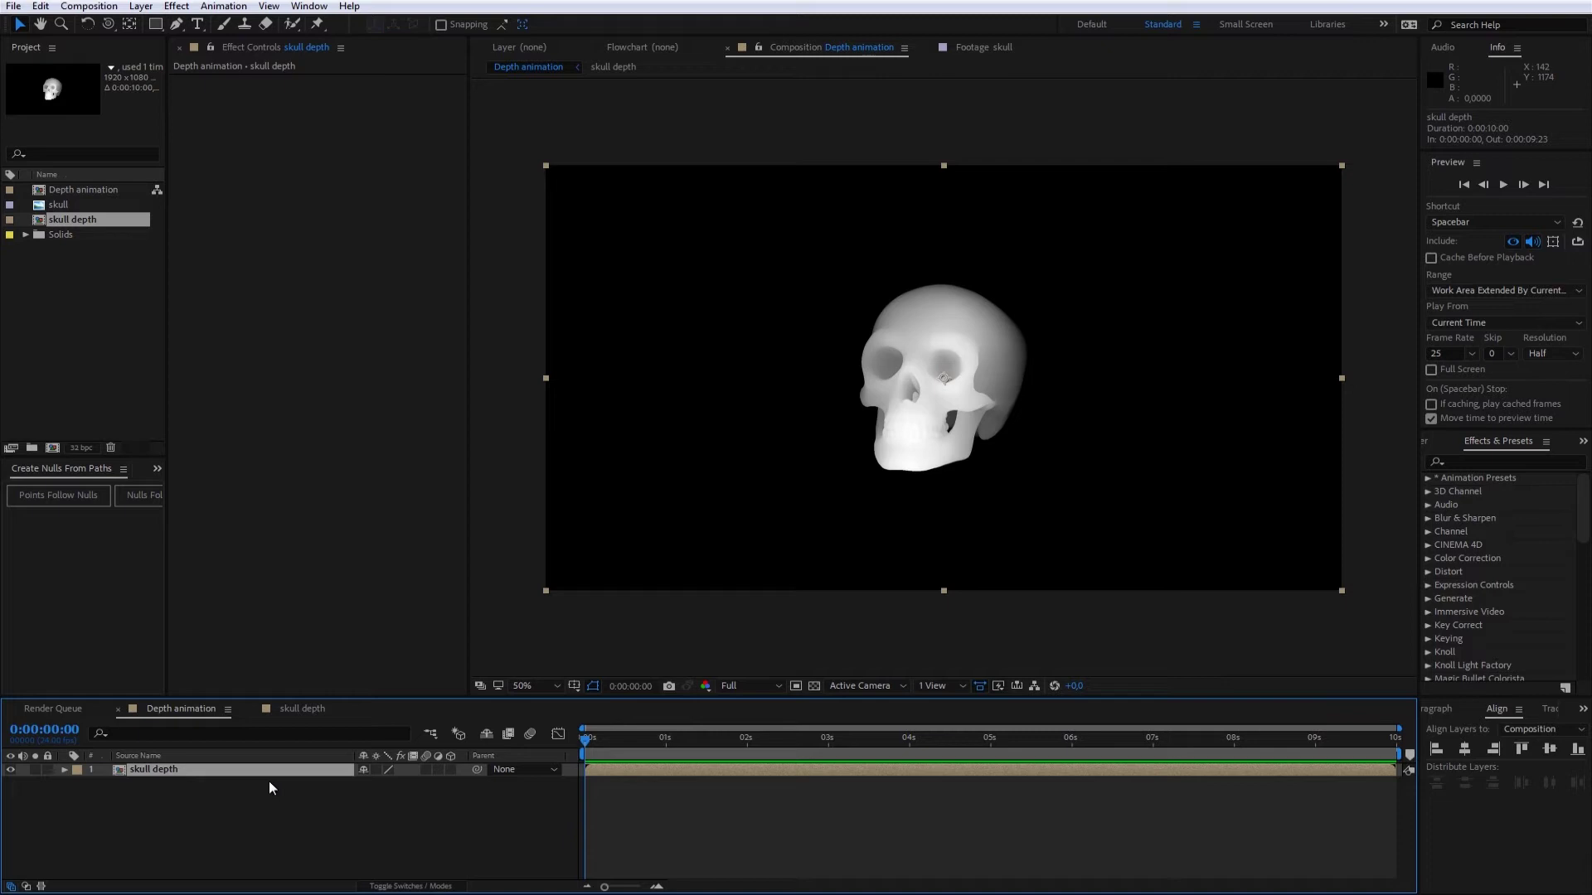
pyautogui.click(1508, 463)
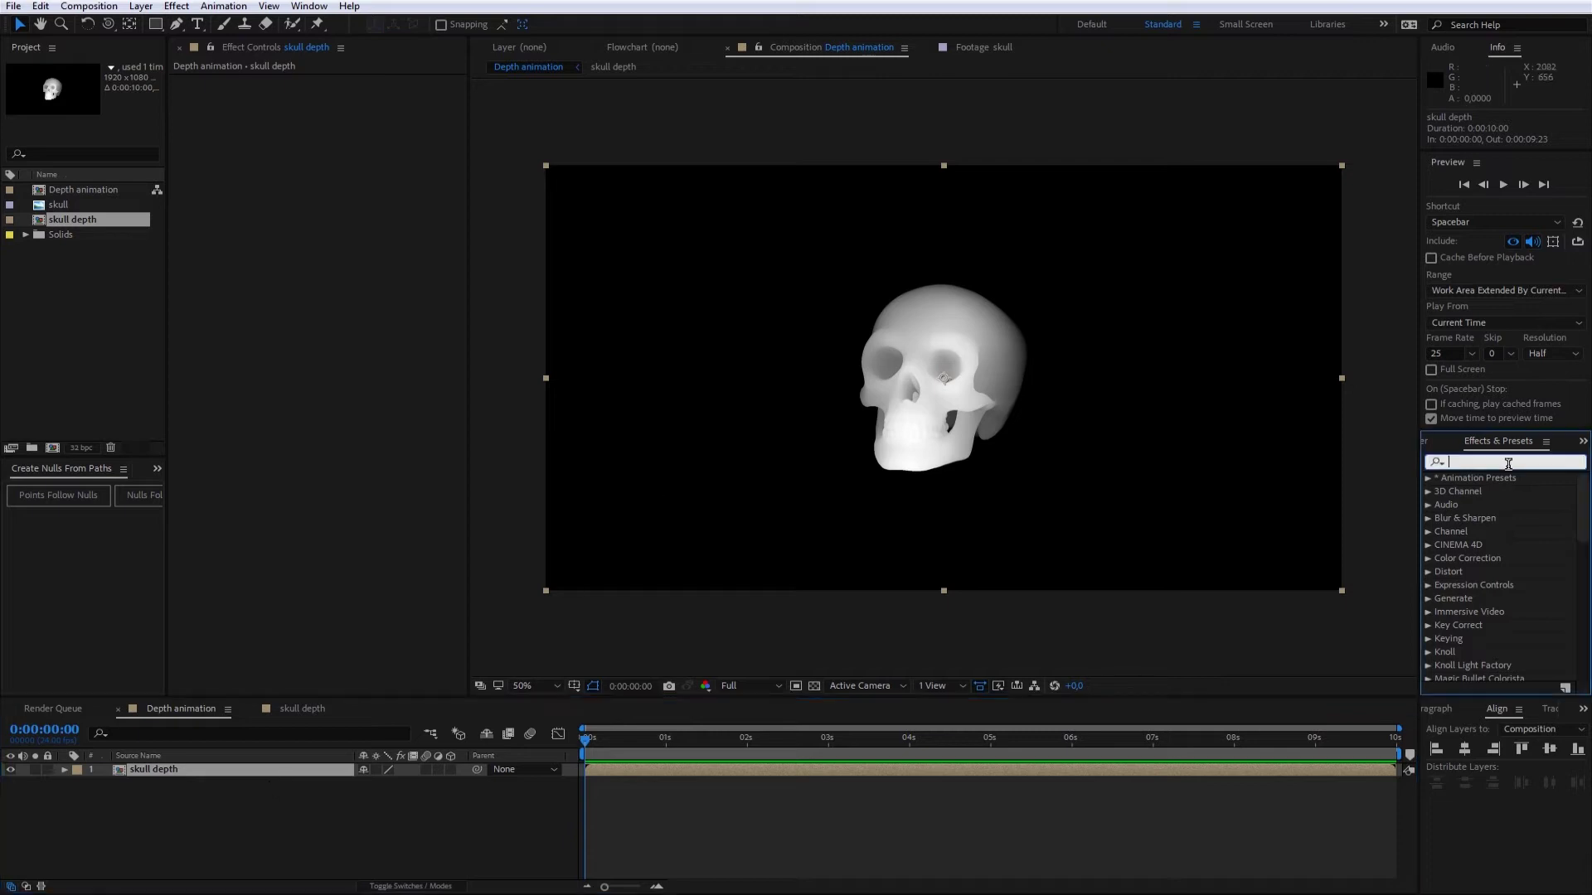
pyautogui.write('card dan')
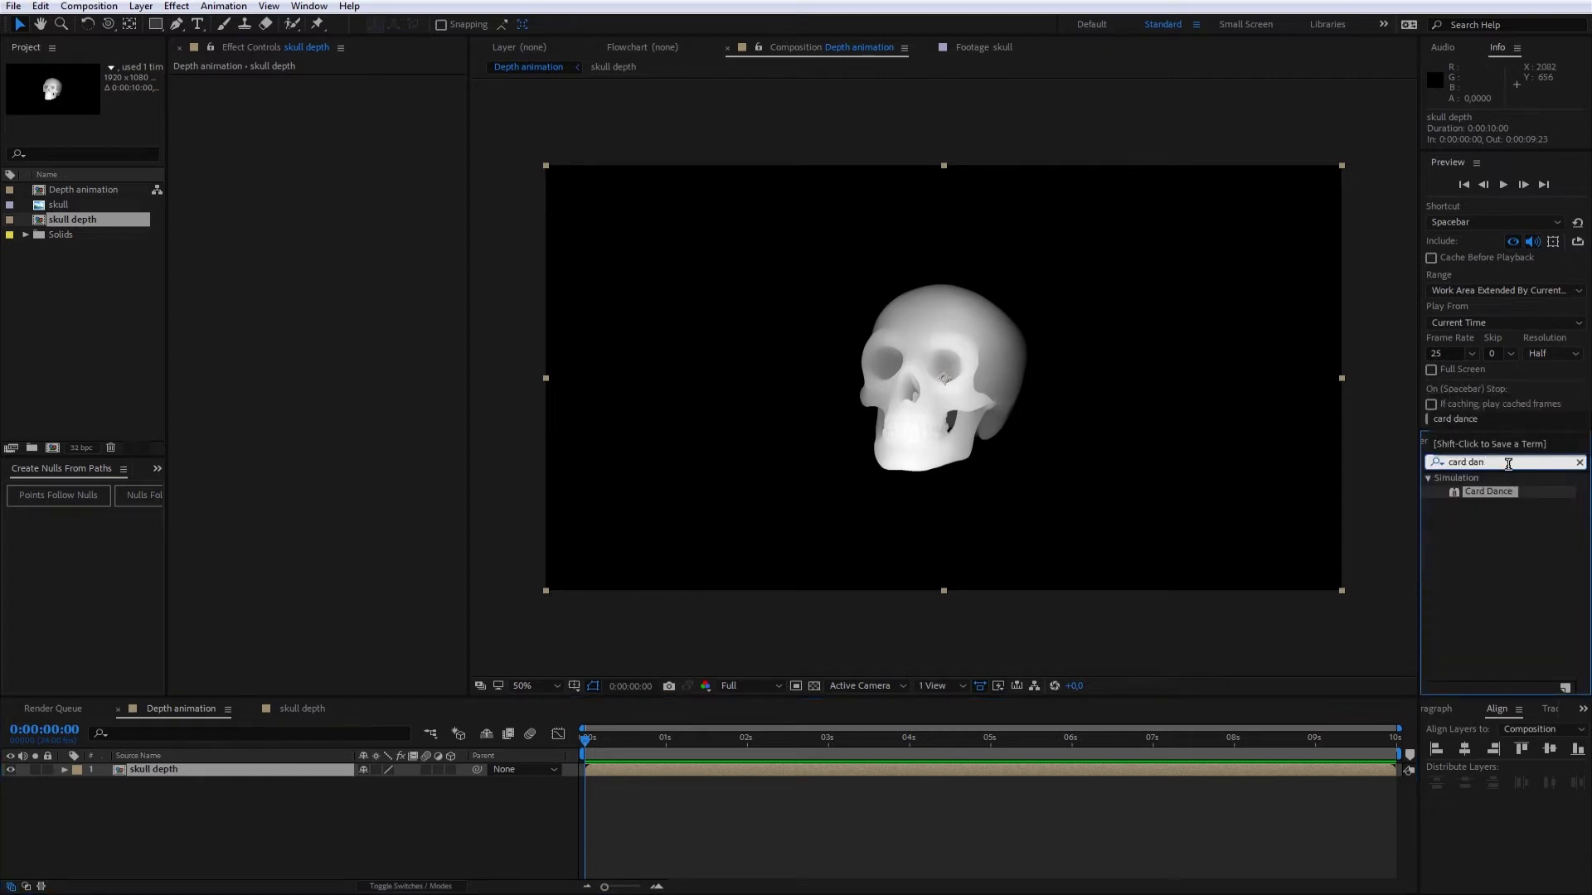
pyautogui.moveTo(1511, 497); pyautogui.dragTo(308, 768)
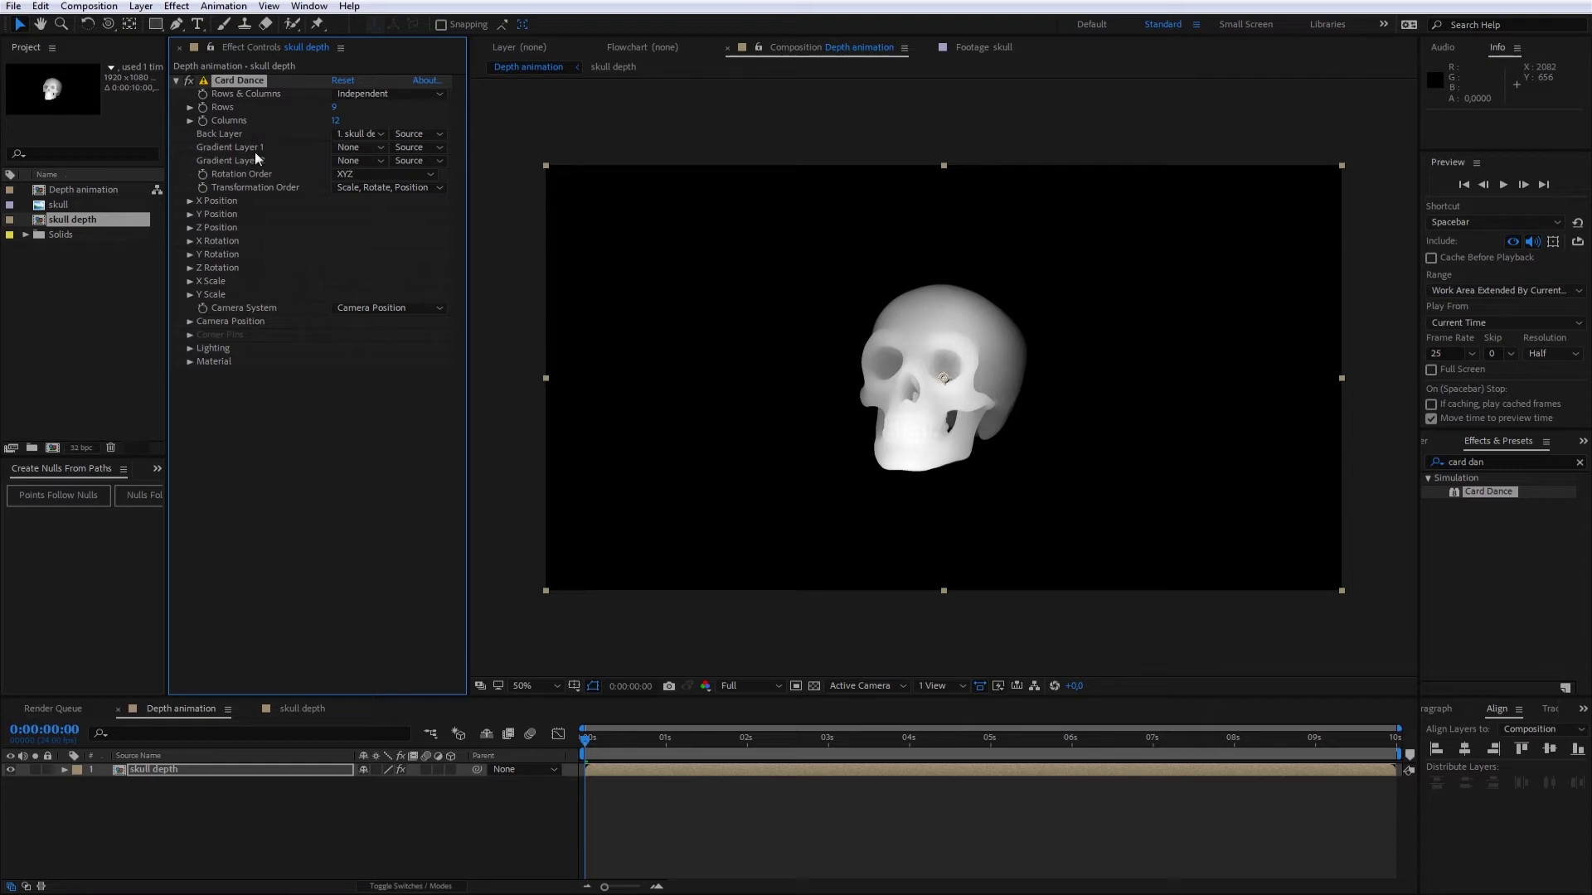
# Set Card Dance's Gradient Layer 1 to the skull depth layer and its Z Position source to Intensity 1
pyautogui.click(377, 148)
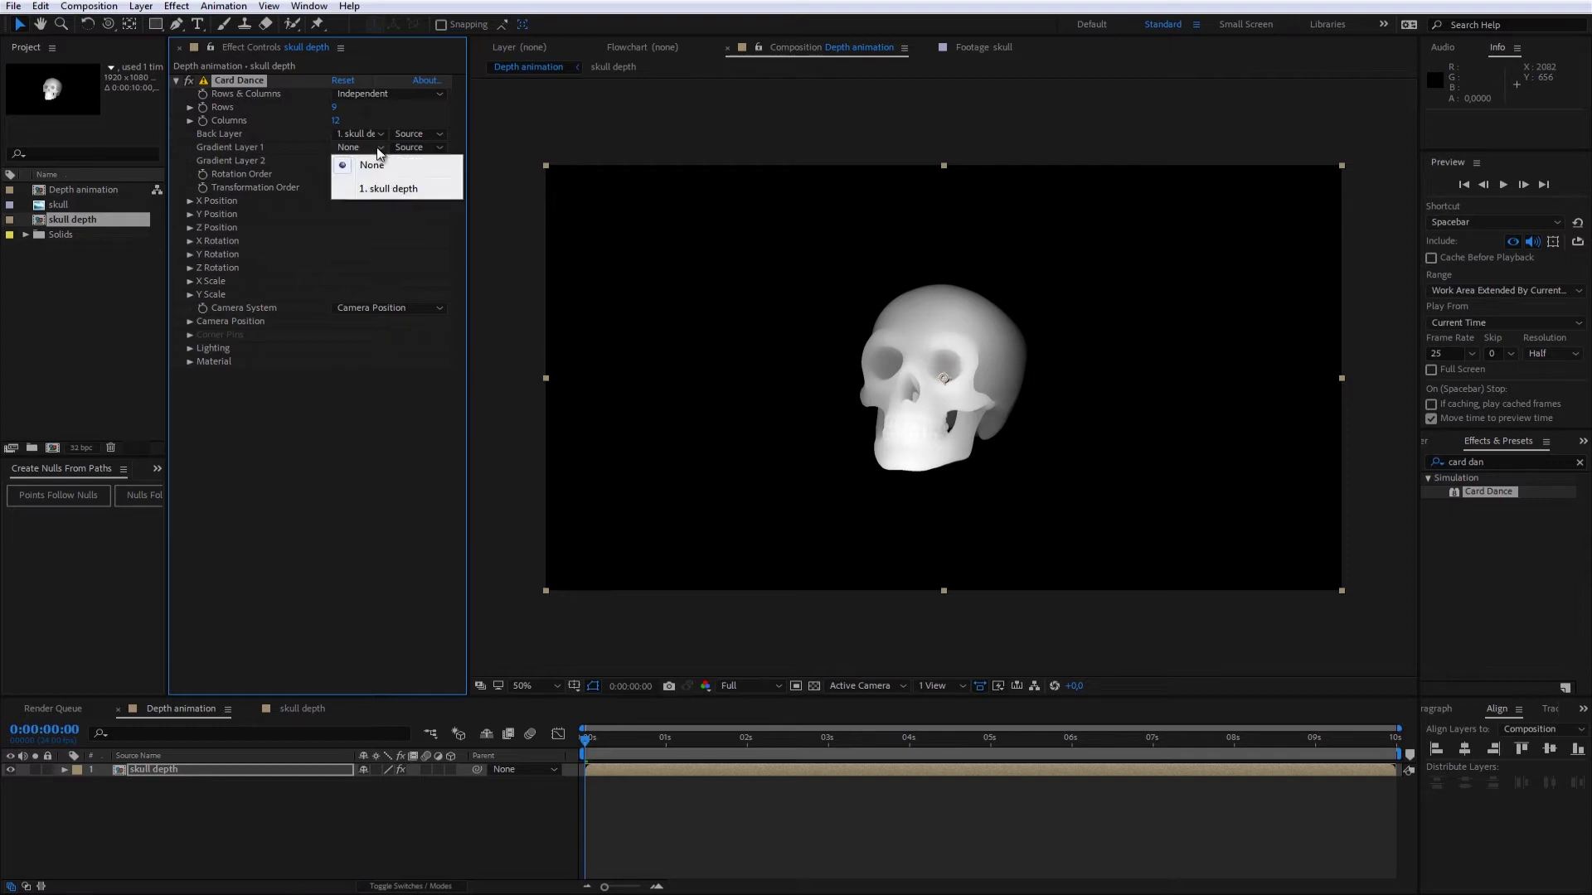
pyautogui.click(427, 190)
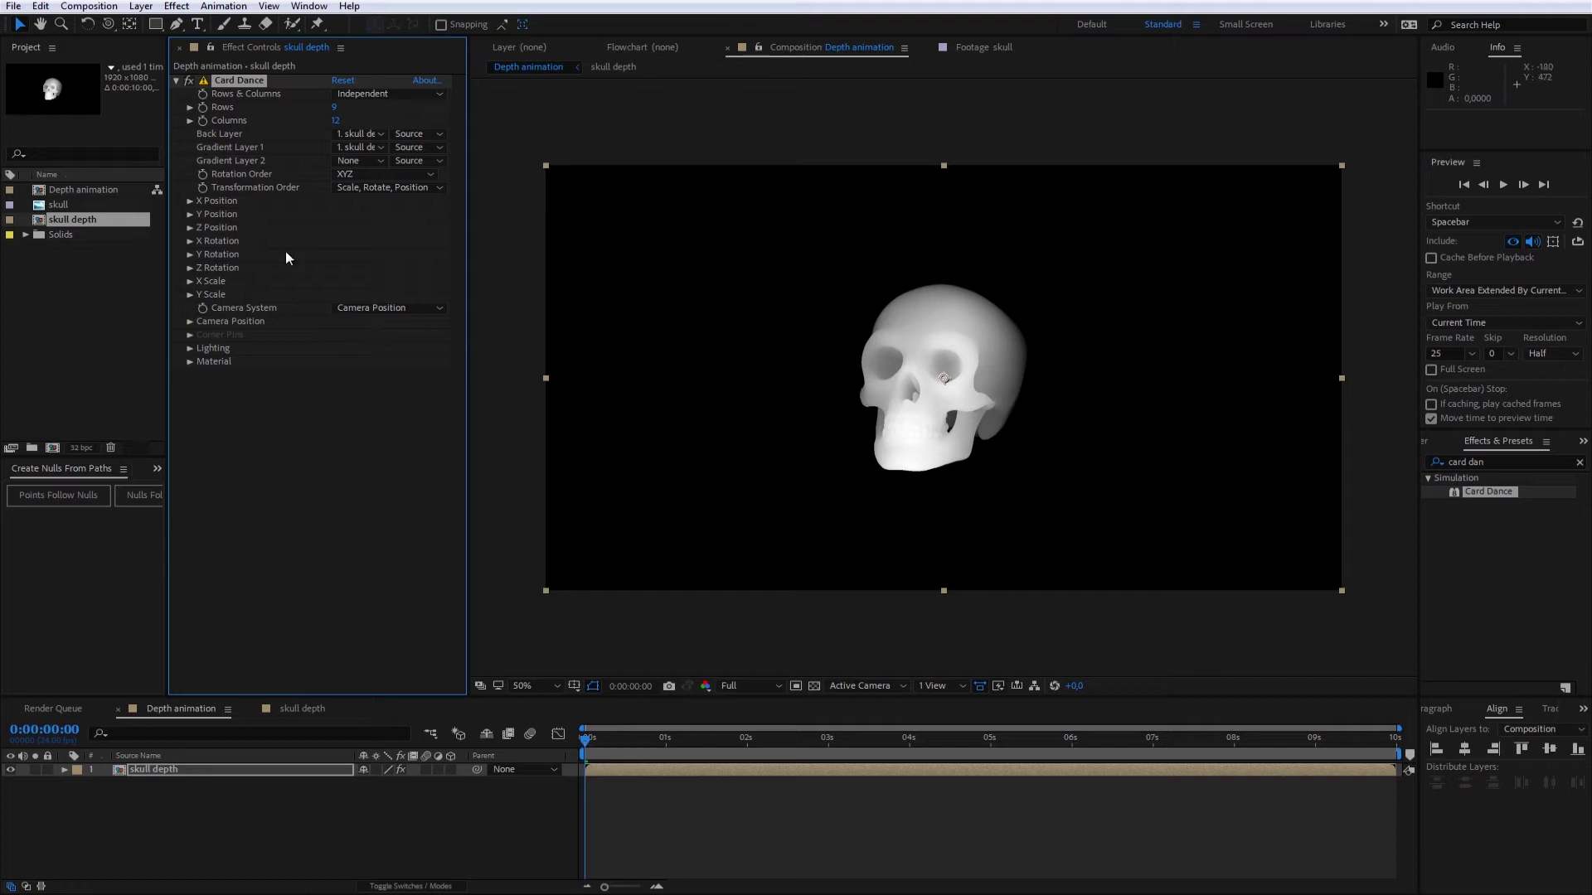
pyautogui.click(191, 227)
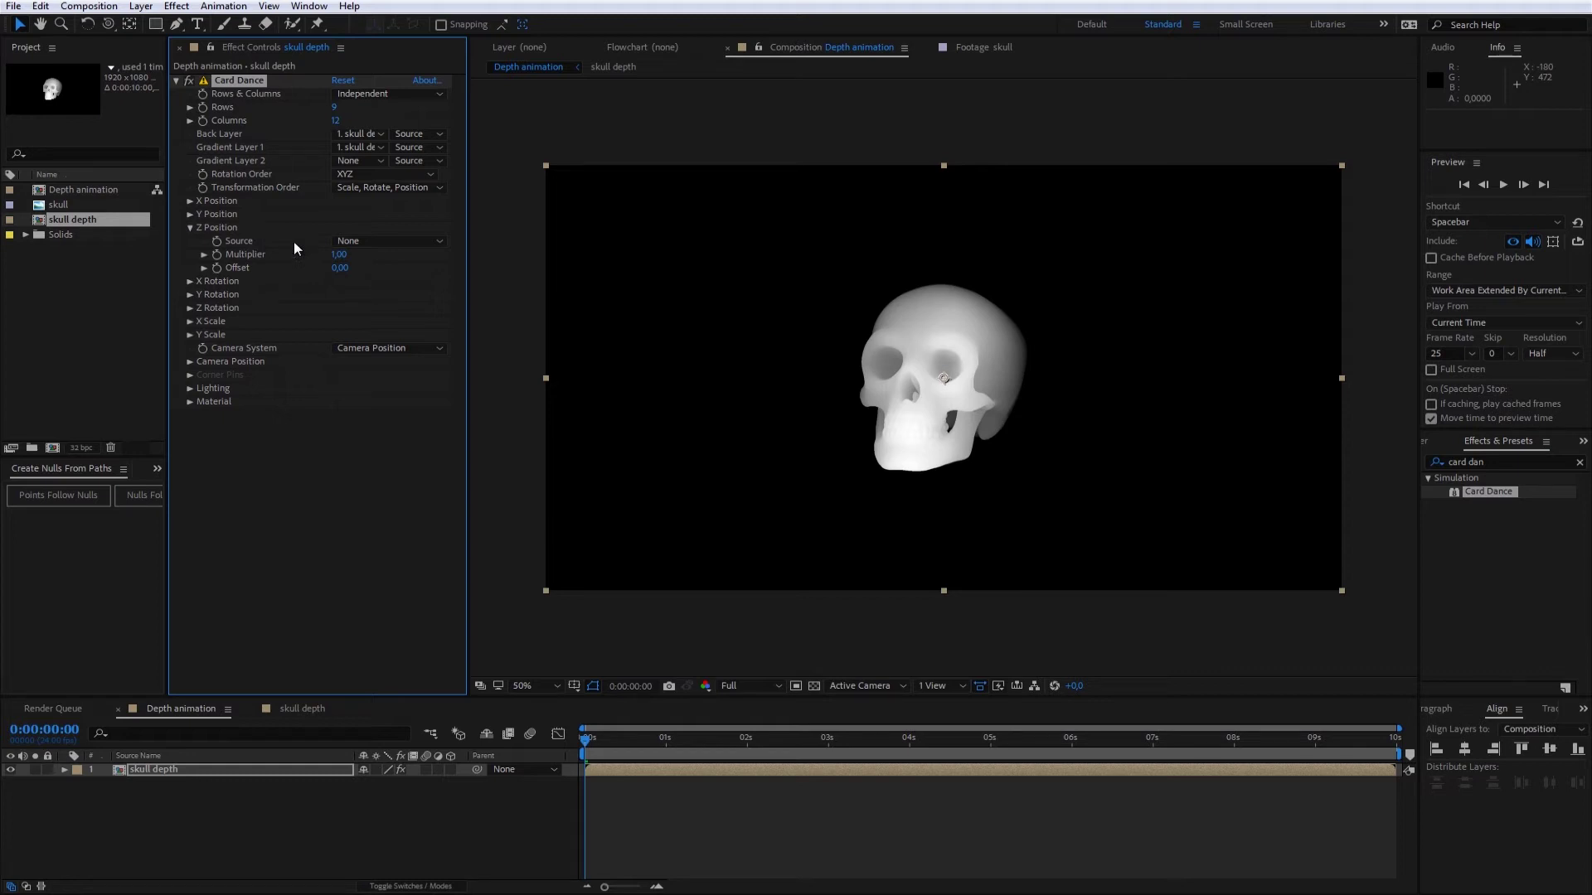
pyautogui.click(353, 240)
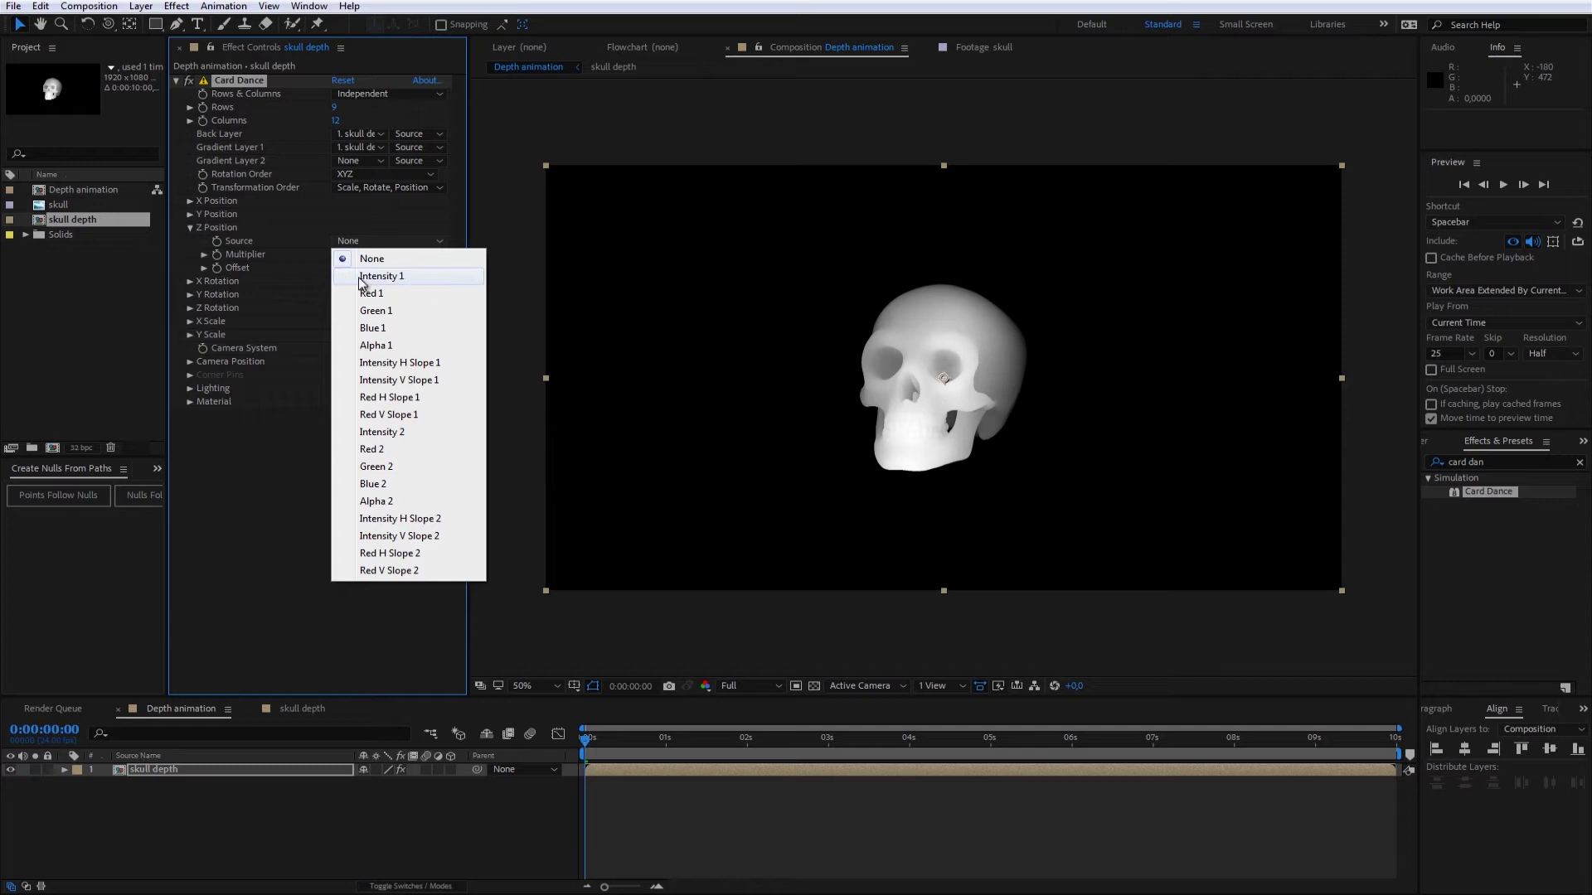
pyautogui.click(403, 276)
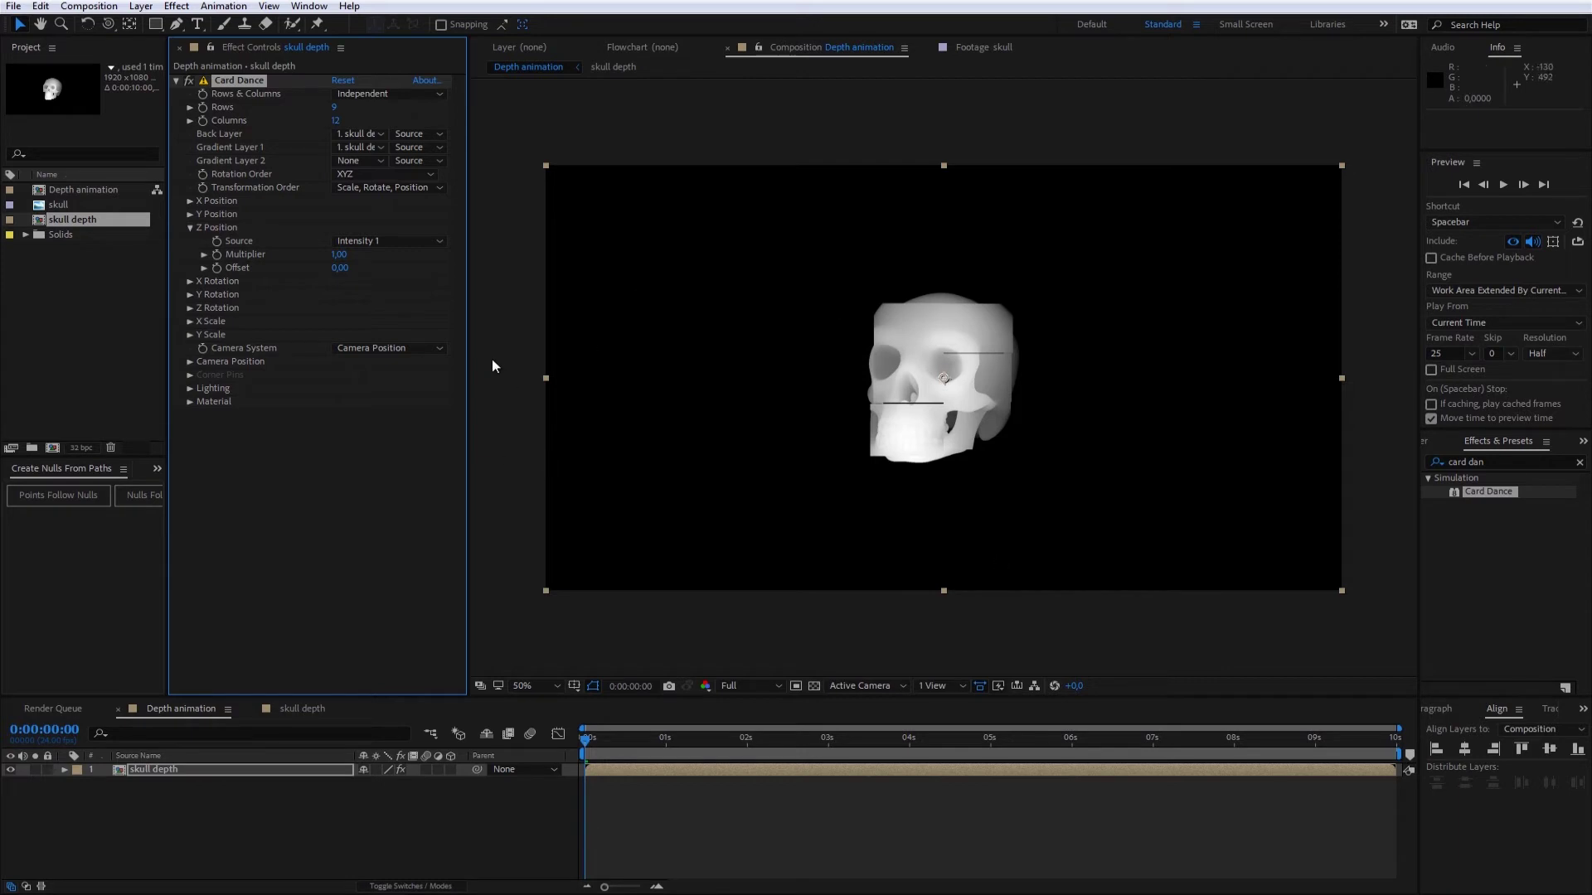
# Add a two-node camera with the 50mm preset to the Depth animation composition
pyautogui.click(141, 5)
pyautogui.moveTo(166, 23)
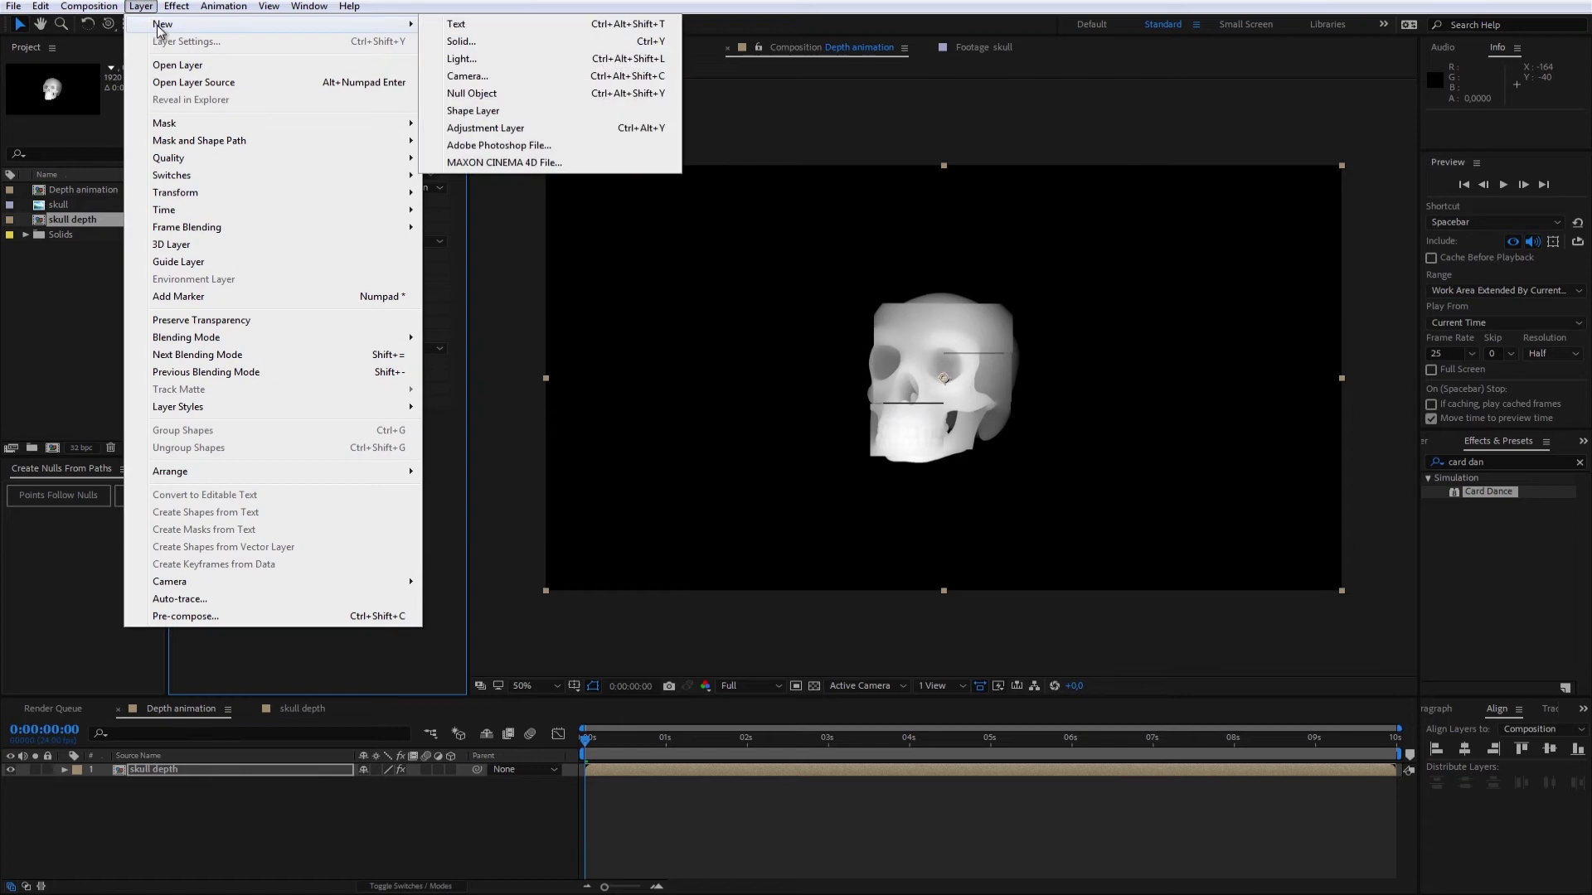
pyautogui.click(495, 76)
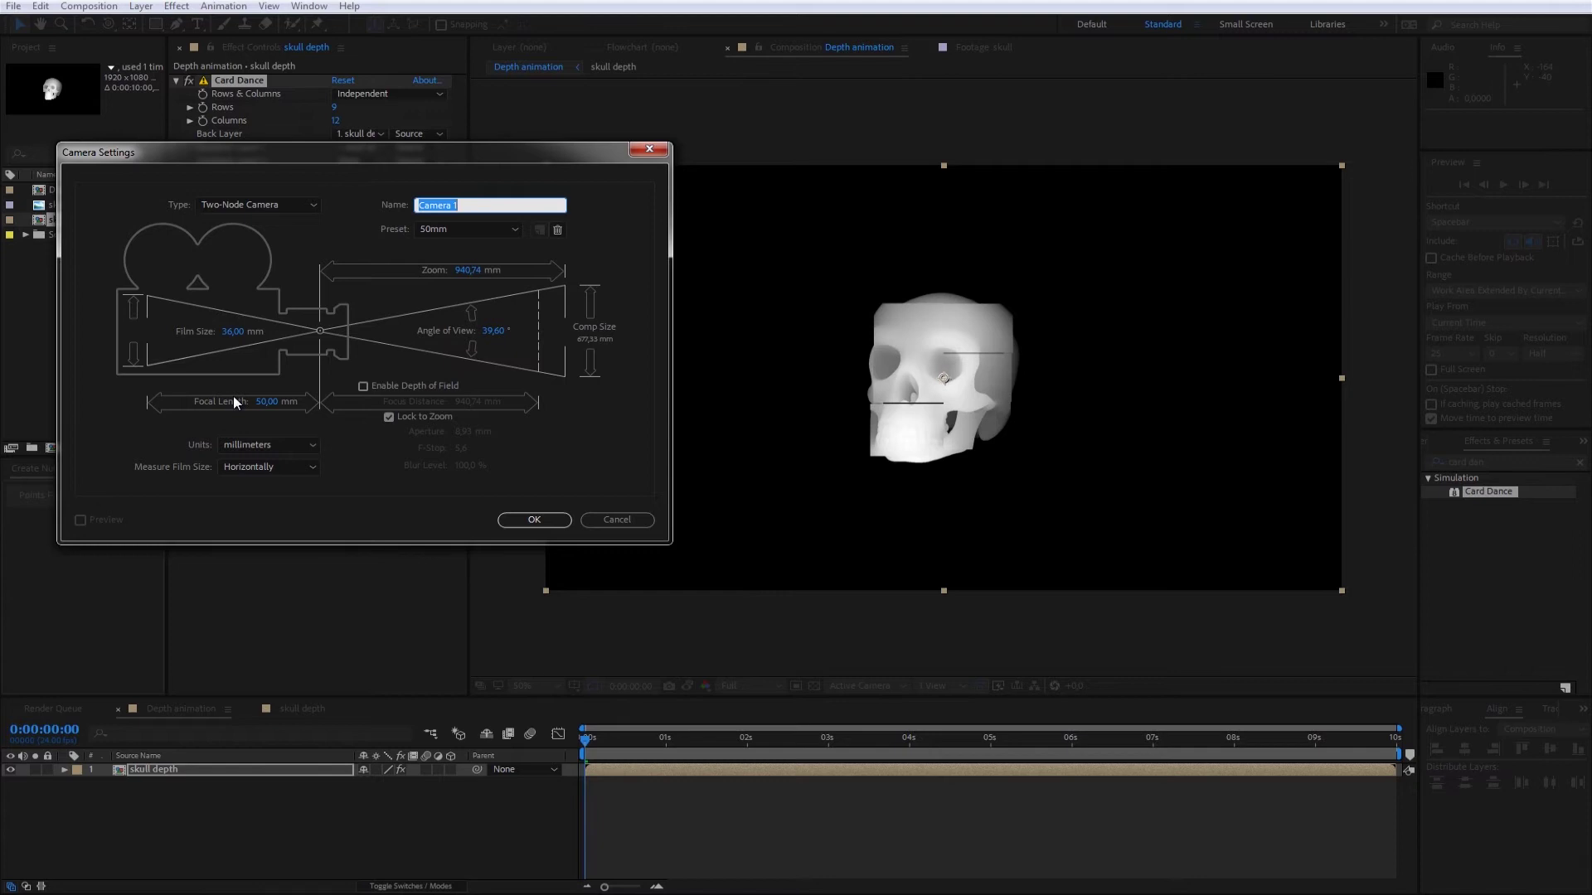
pyautogui.click(554, 520)
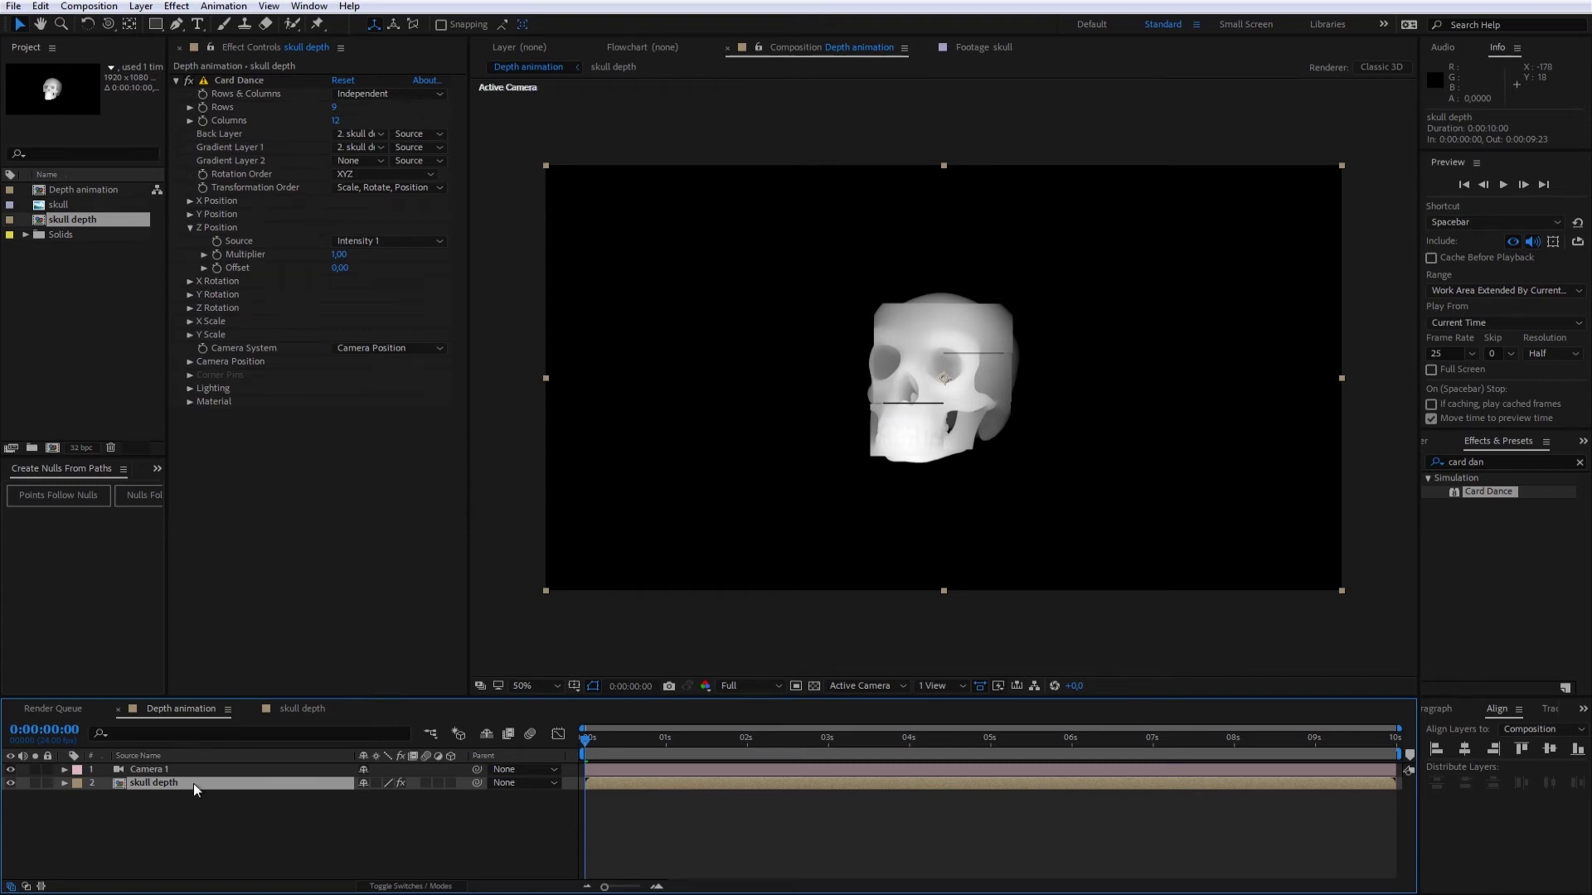
# Set the Camera System of the skull depth layer's Card Dance effect to Comp Camera
pyautogui.click(298, 591)
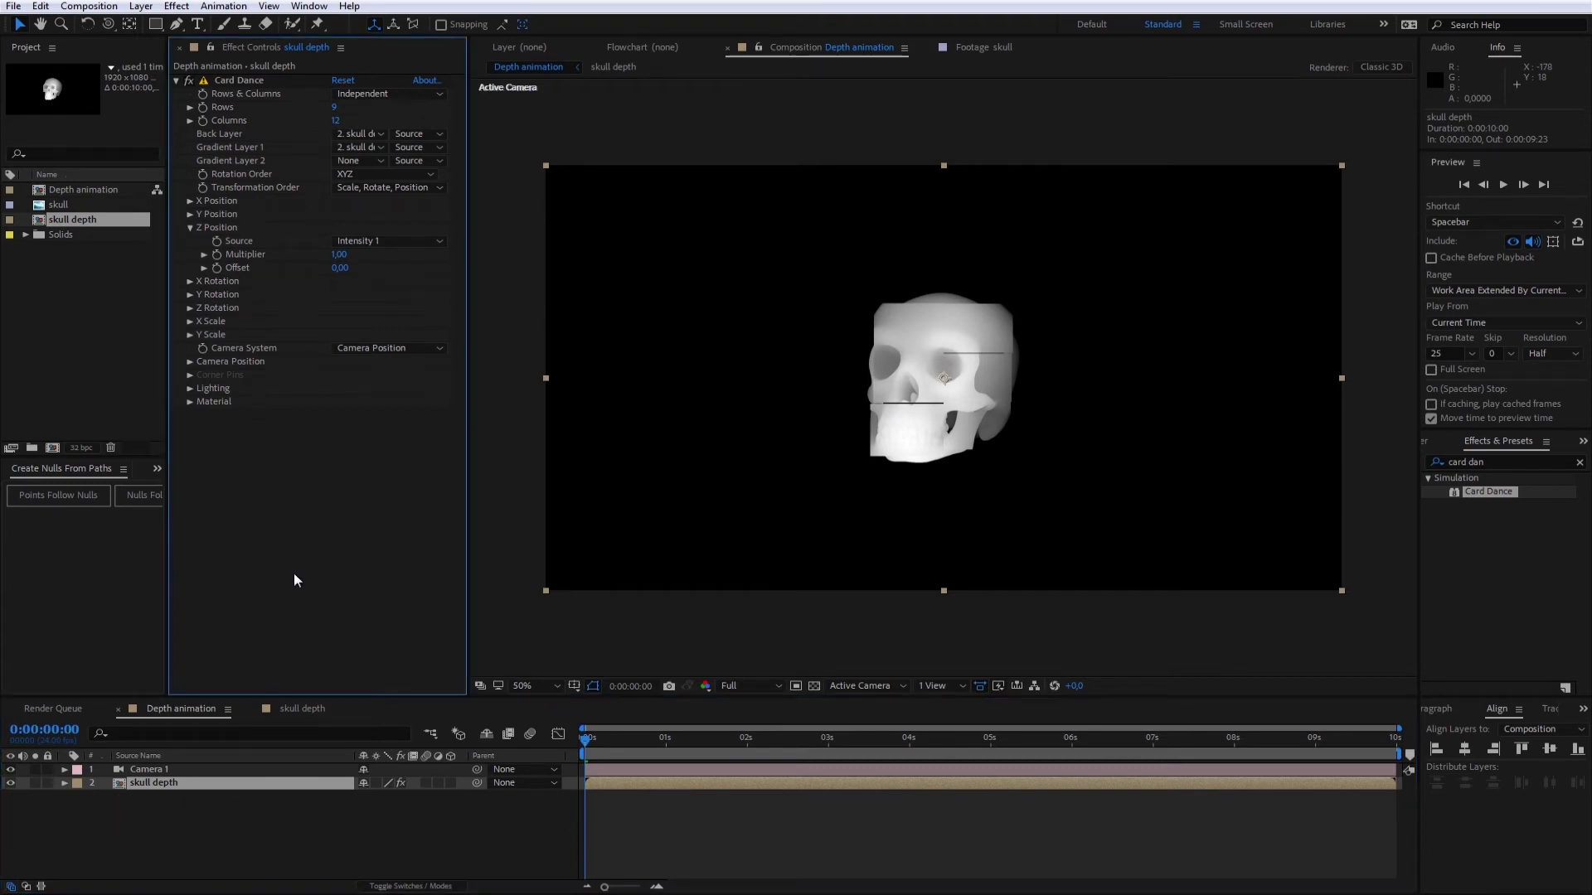
pyautogui.click(420, 349)
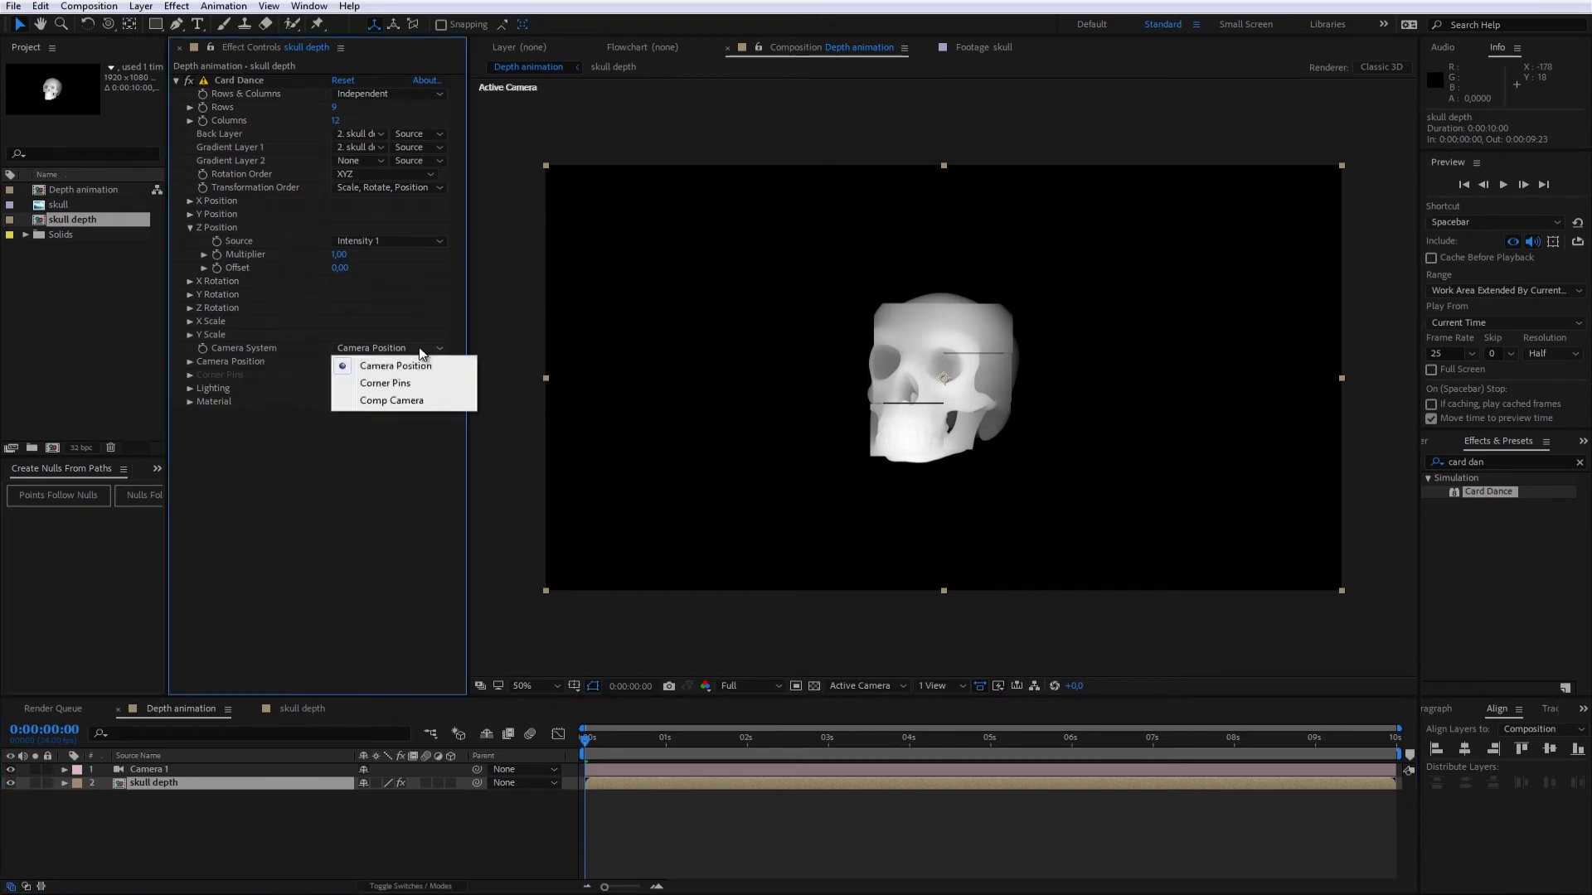
pyautogui.click(426, 401)
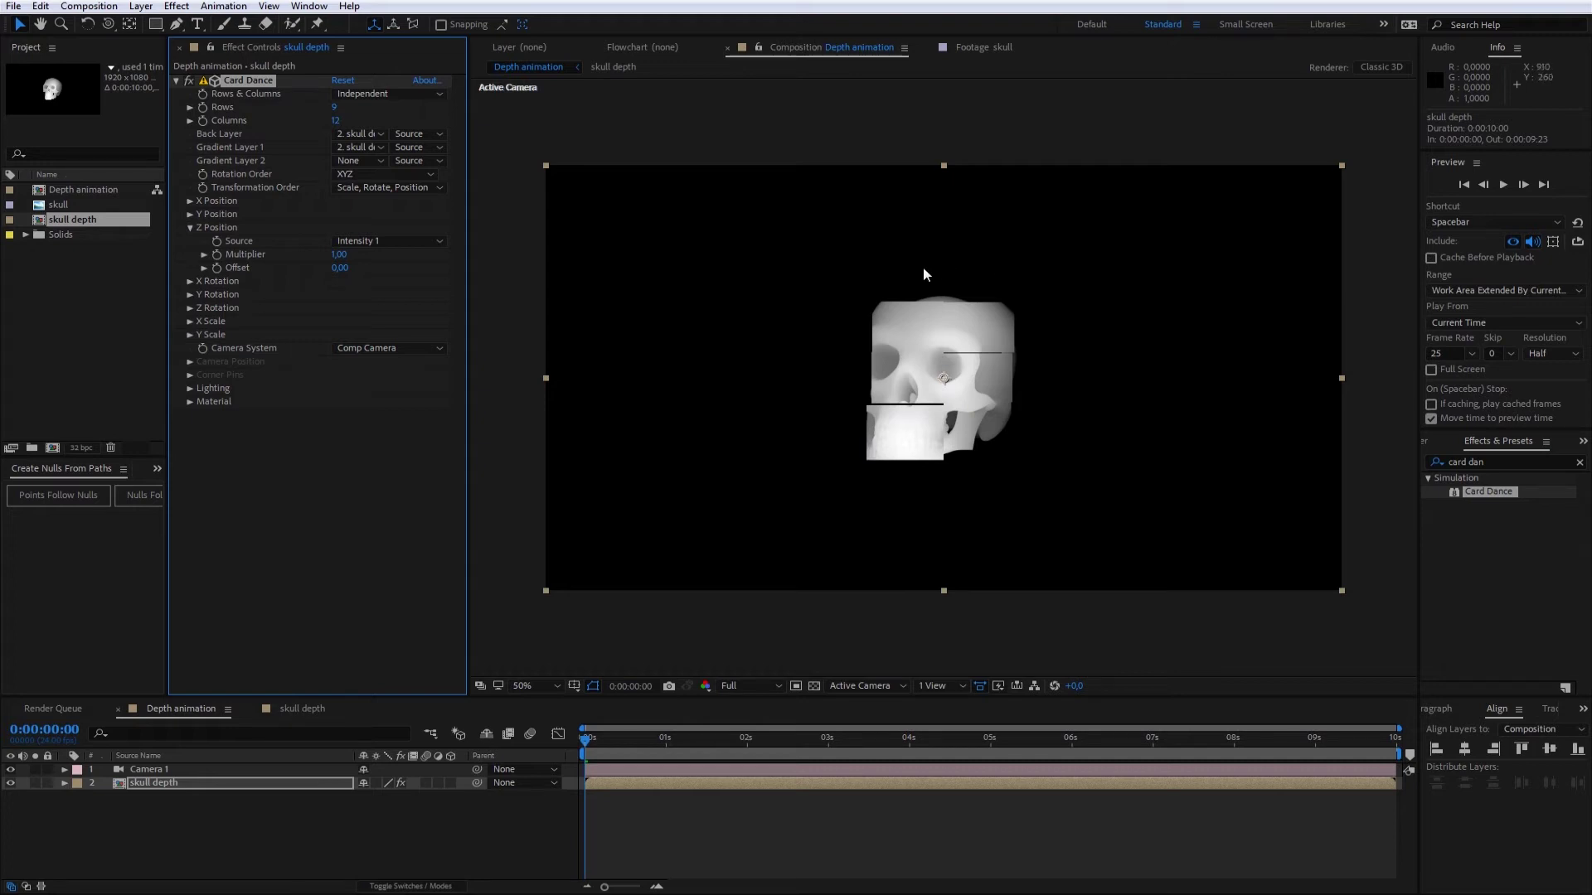
# Orbit the camera sideways to inspect the depth displacement of the cards, and reset the camera's transform
pyautogui.press('c')
pyautogui.moveTo(927, 369); pyautogui.dragTo(881, 366)
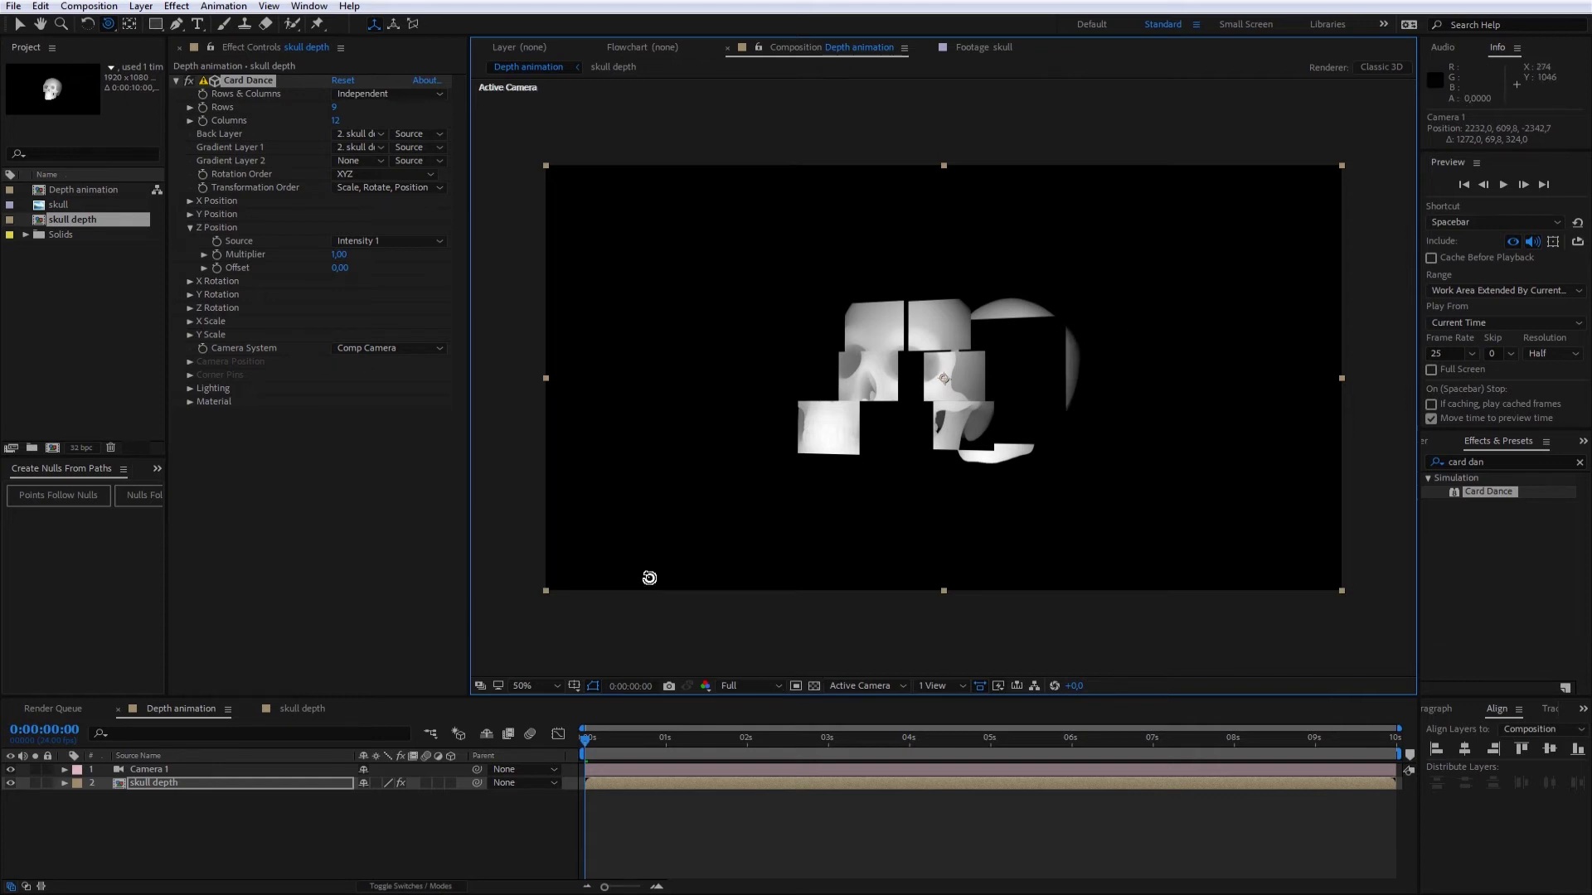
pyautogui.click(64, 769)
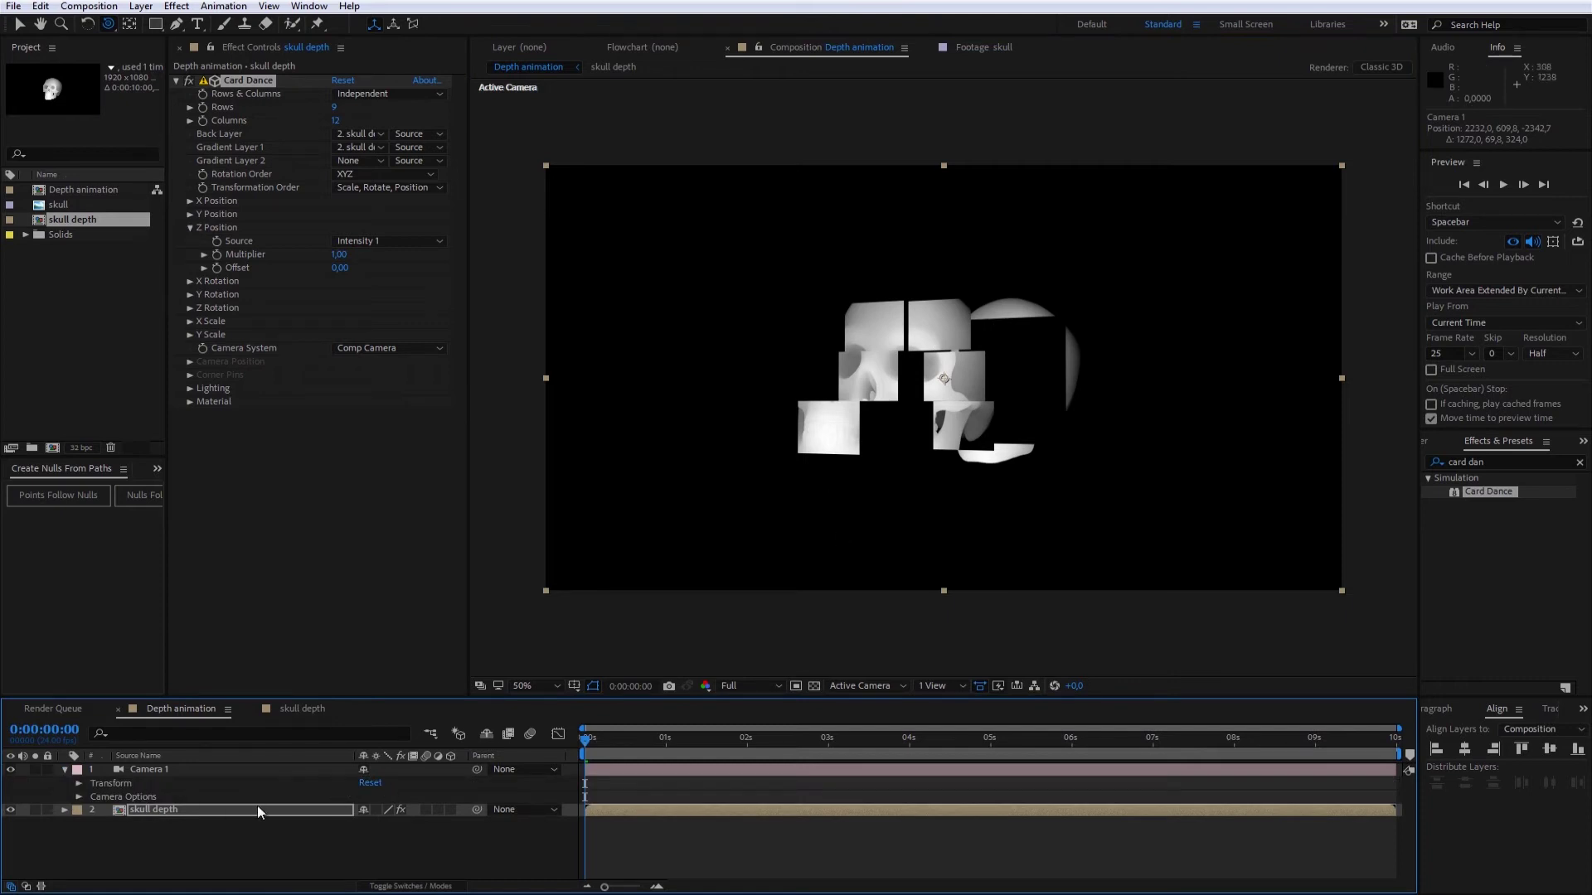
pyautogui.click(376, 783)
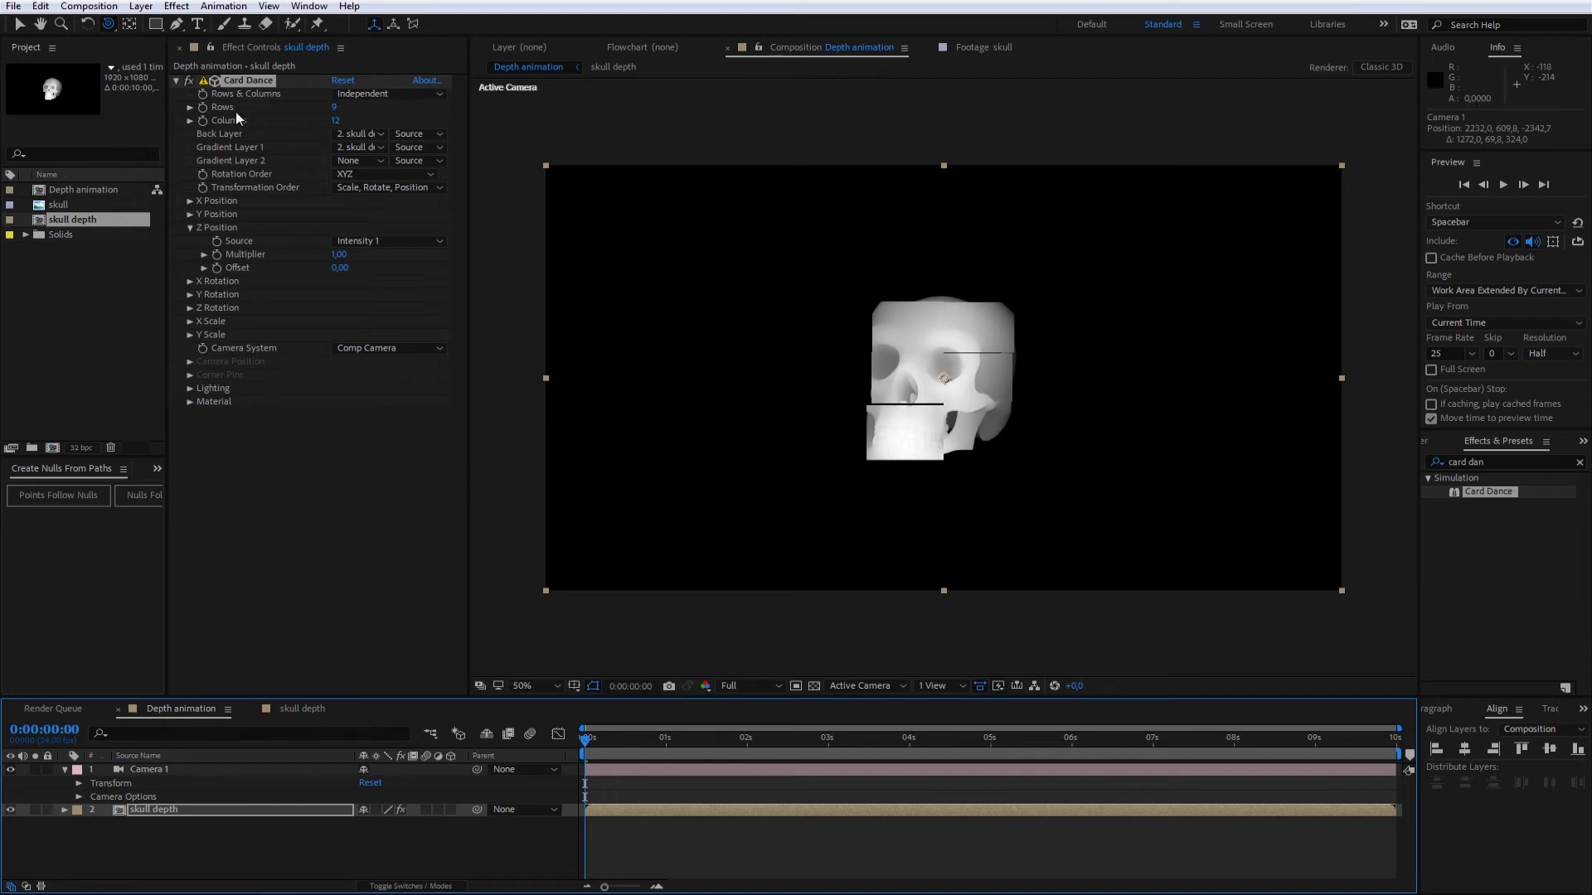
# Set both the Rows and Columns of the skull depth layer's Card Dance effect to 100
pyautogui.click(335, 107)
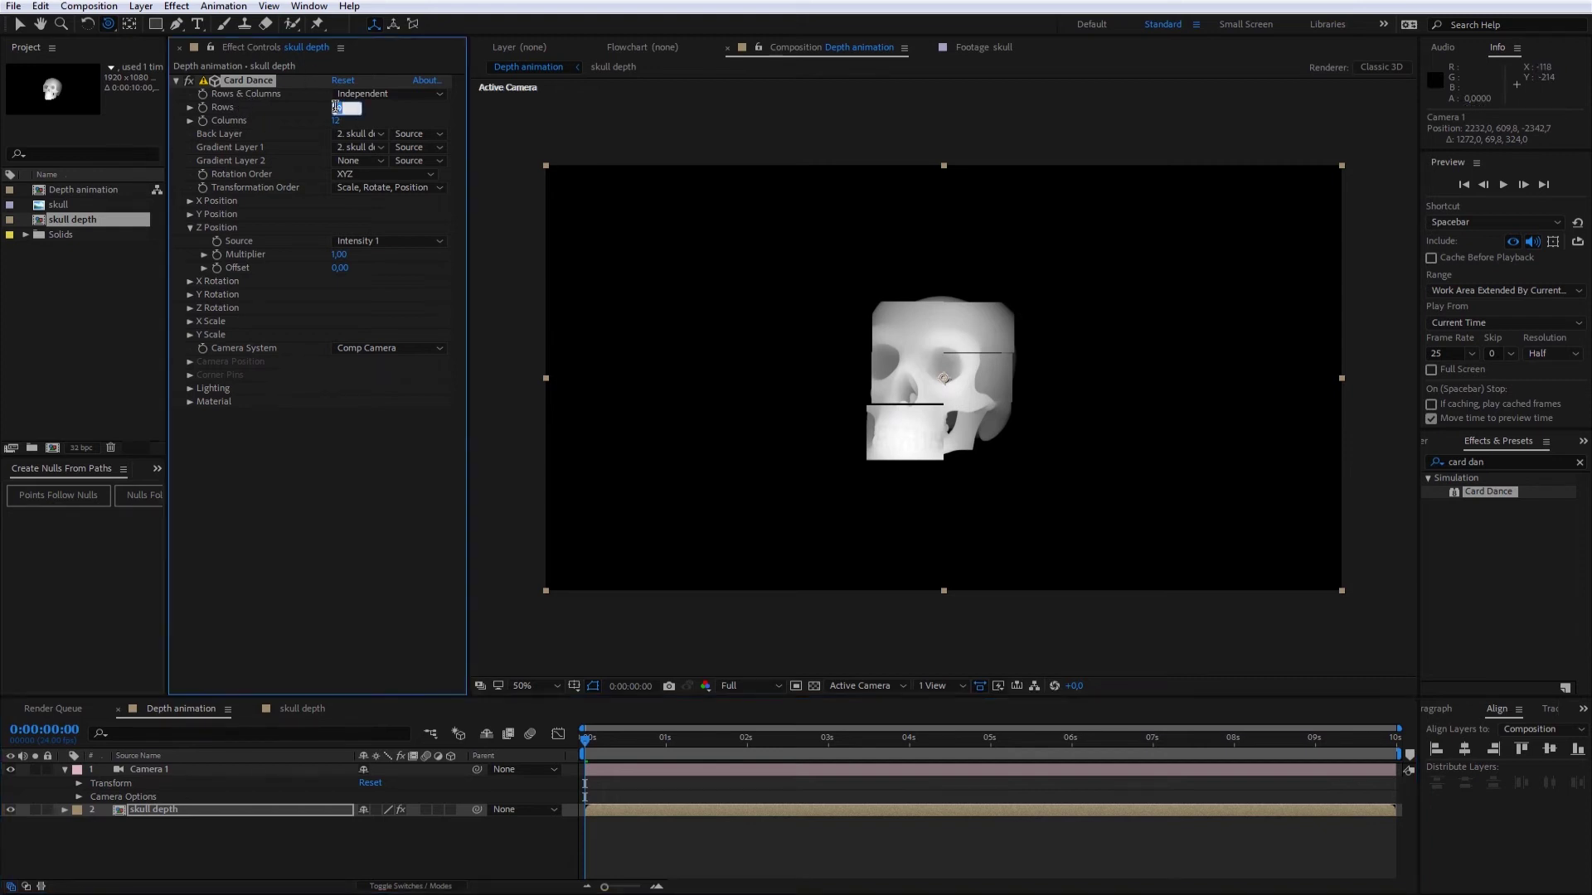
pyautogui.write('100')
pyautogui.click(335, 120)
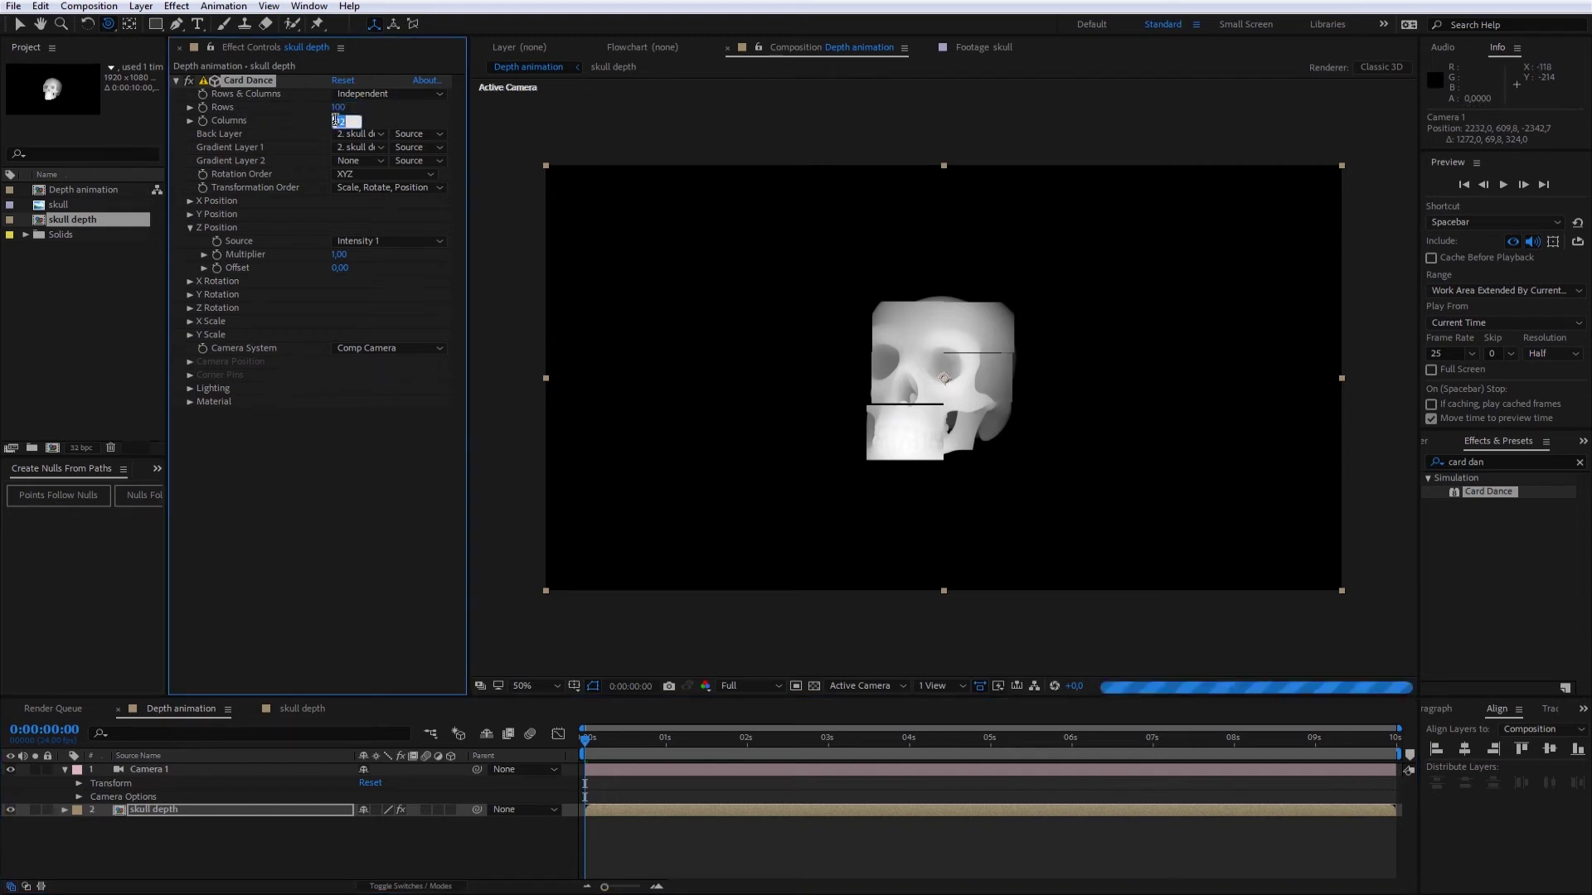
pyautogui.write('100')
pyautogui.press('Return')
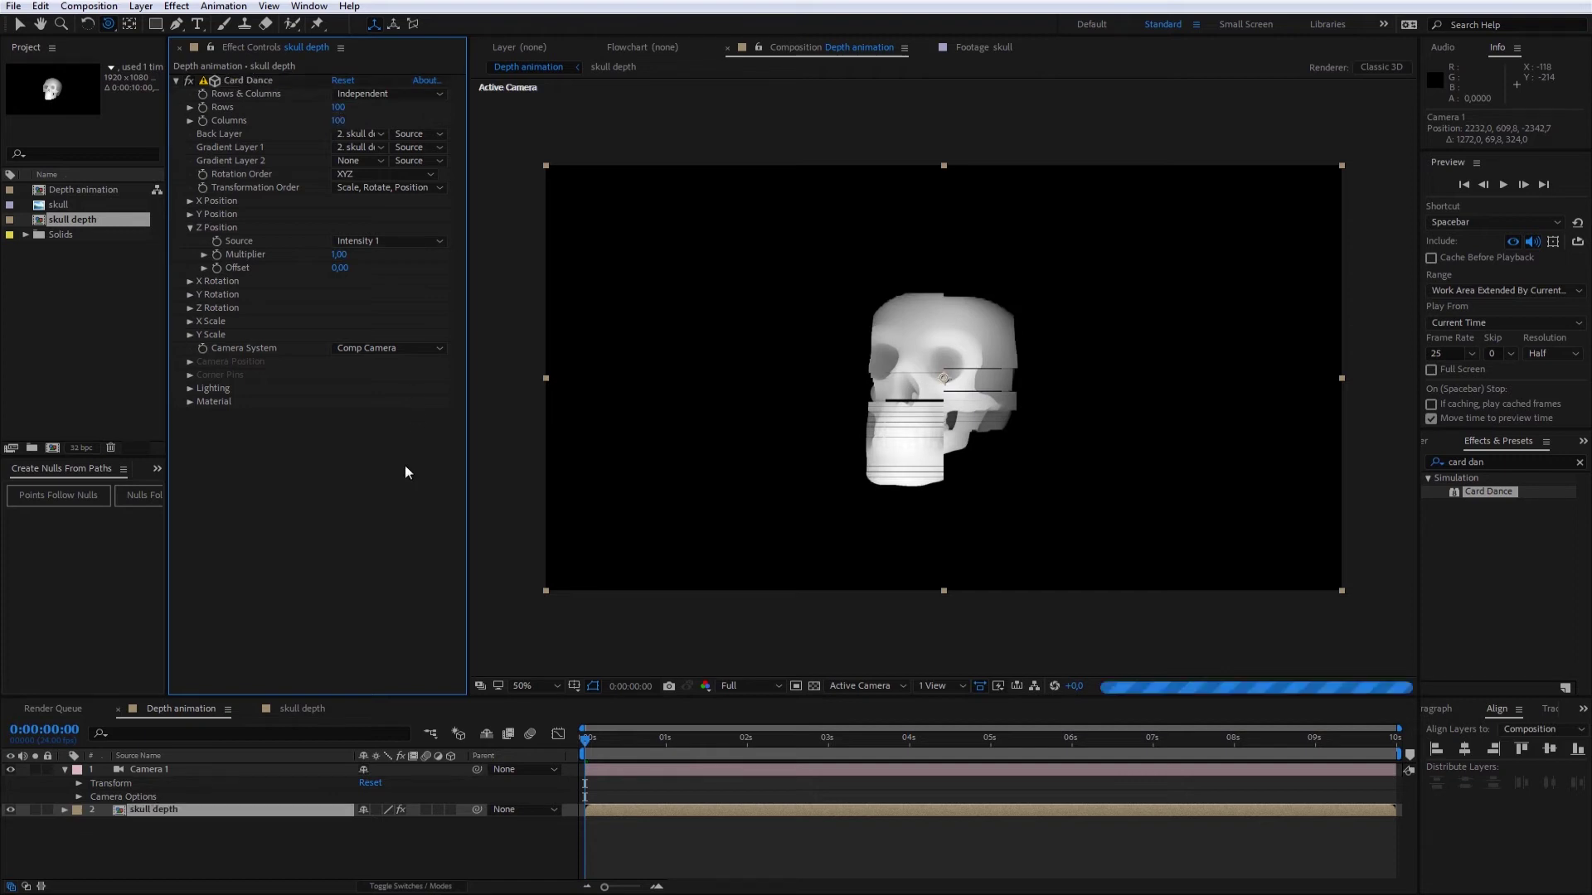
# Turn the camera around the skull, zoom in on it, and set Card Dance's Z Position Multiplier to 1.2
pyautogui.moveTo(934, 398); pyautogui.dragTo(957, 403)
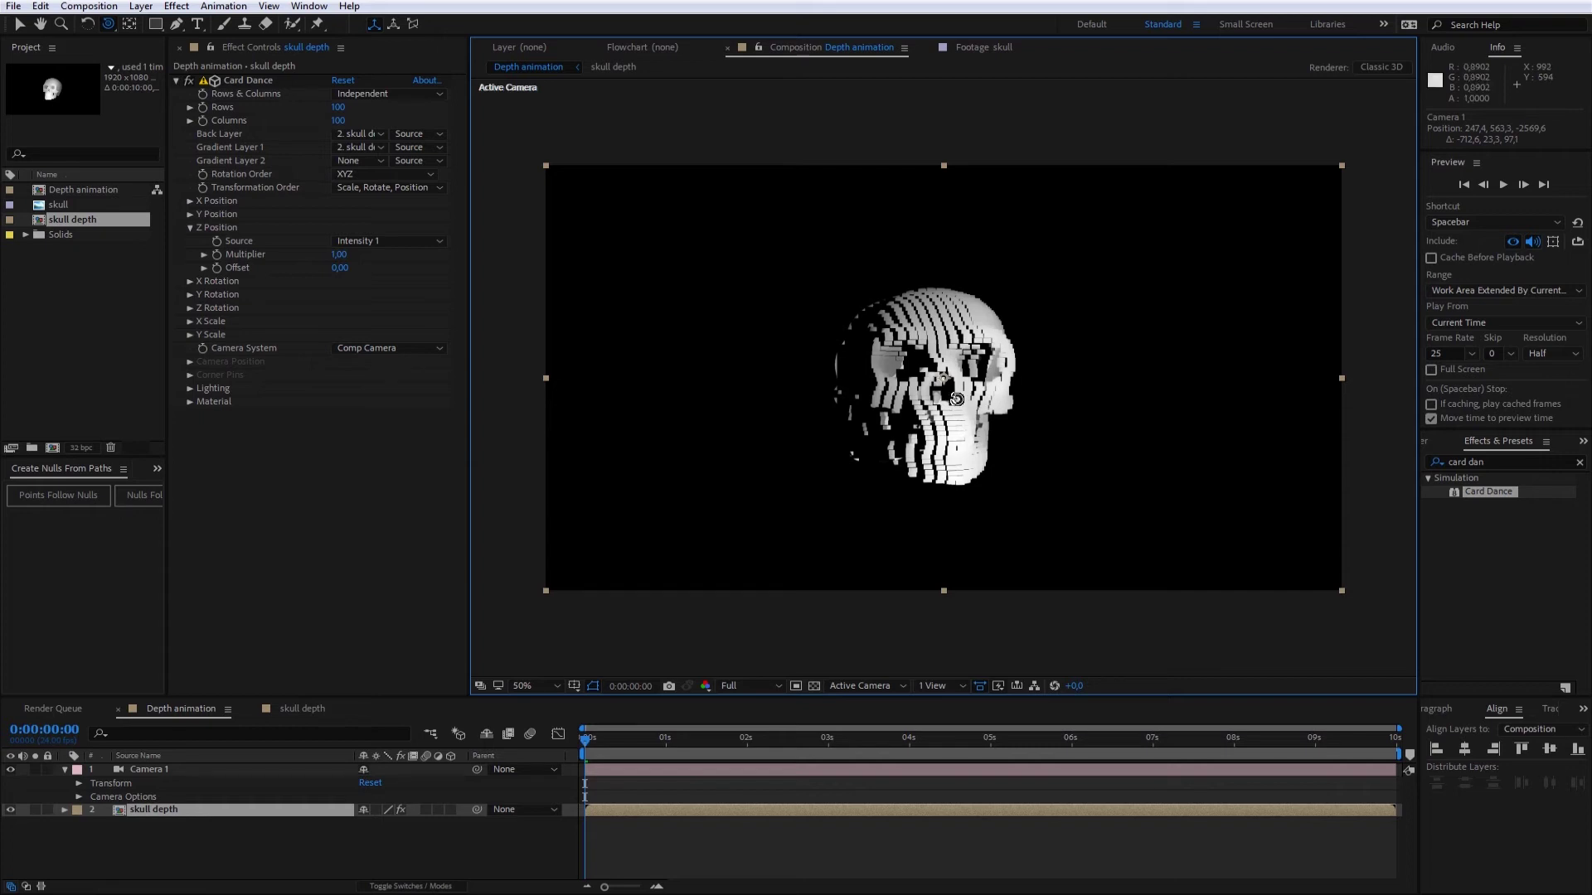
pyautogui.moveTo(986, 412); pyautogui.dragTo(971, 409)
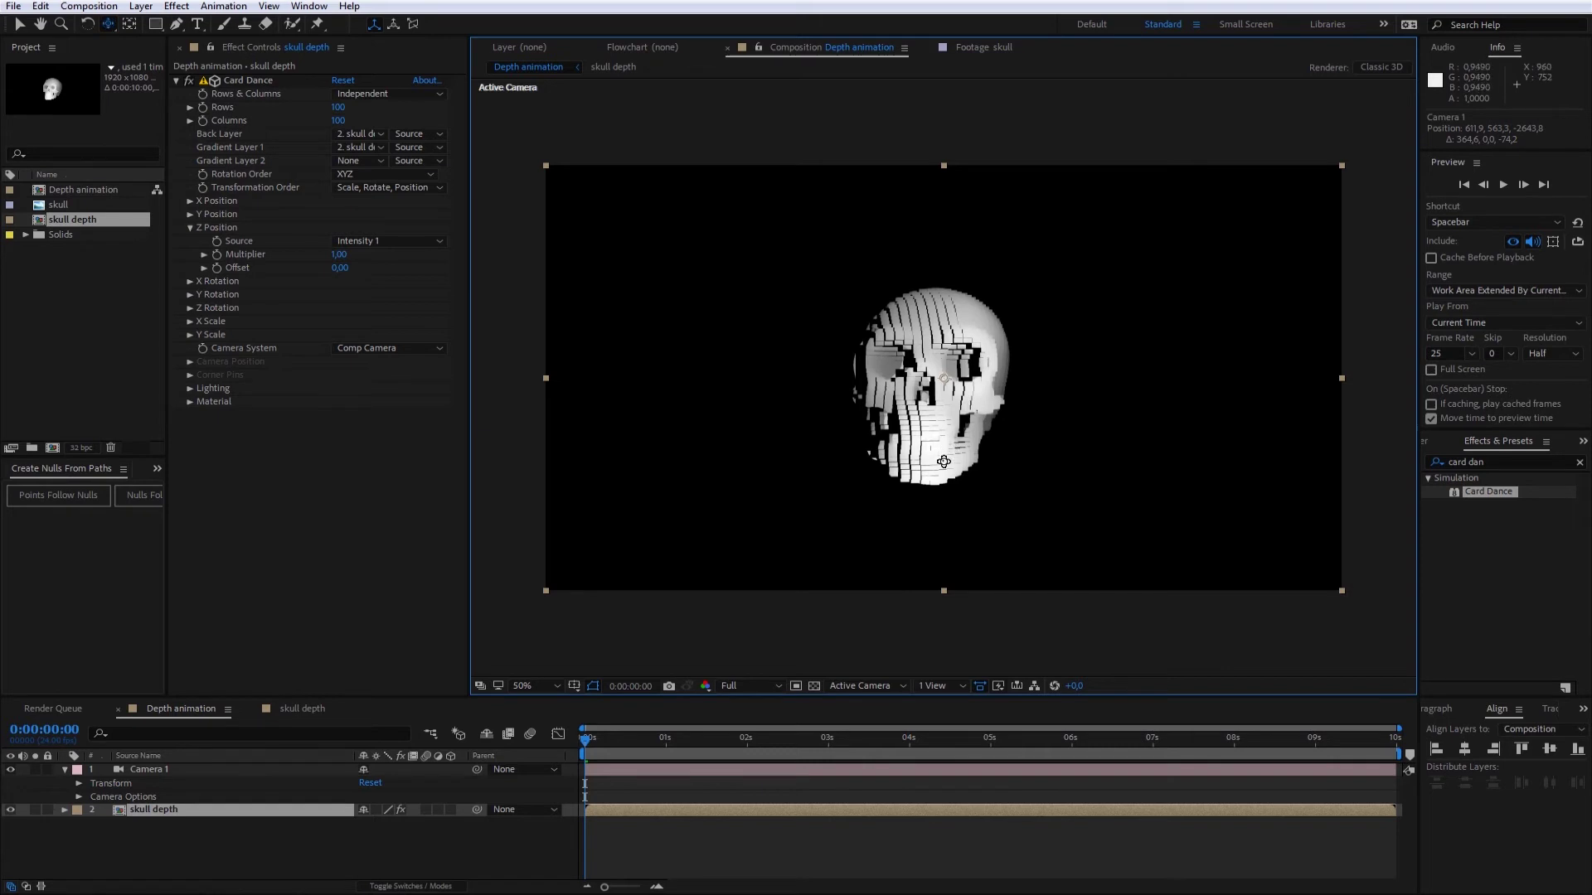
pyautogui.scroll(9, 942, 431)
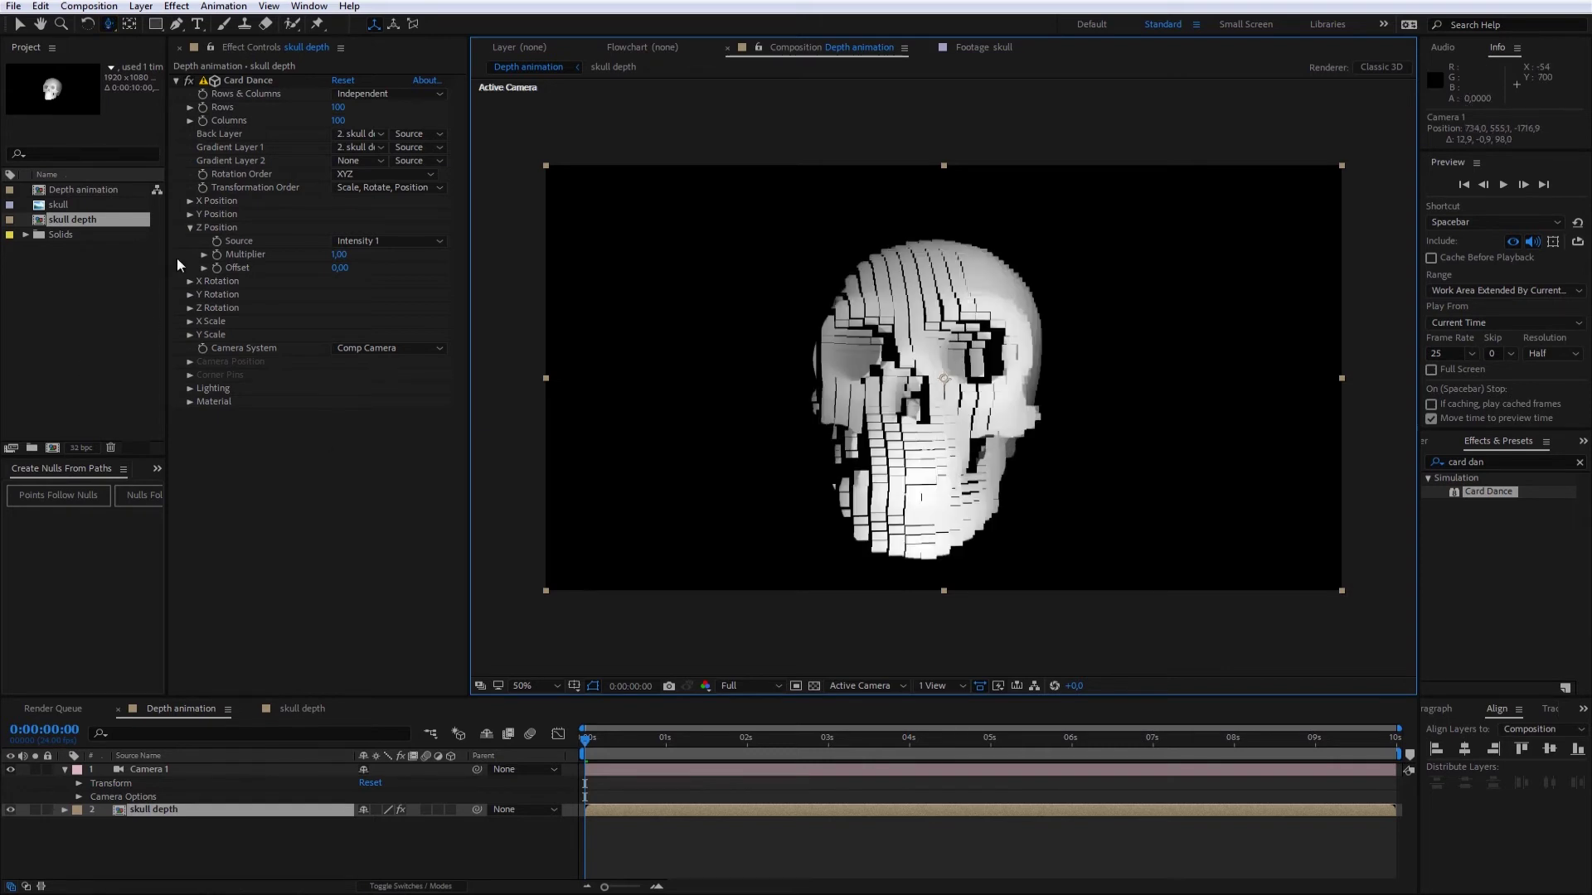
pyautogui.click(341, 255)
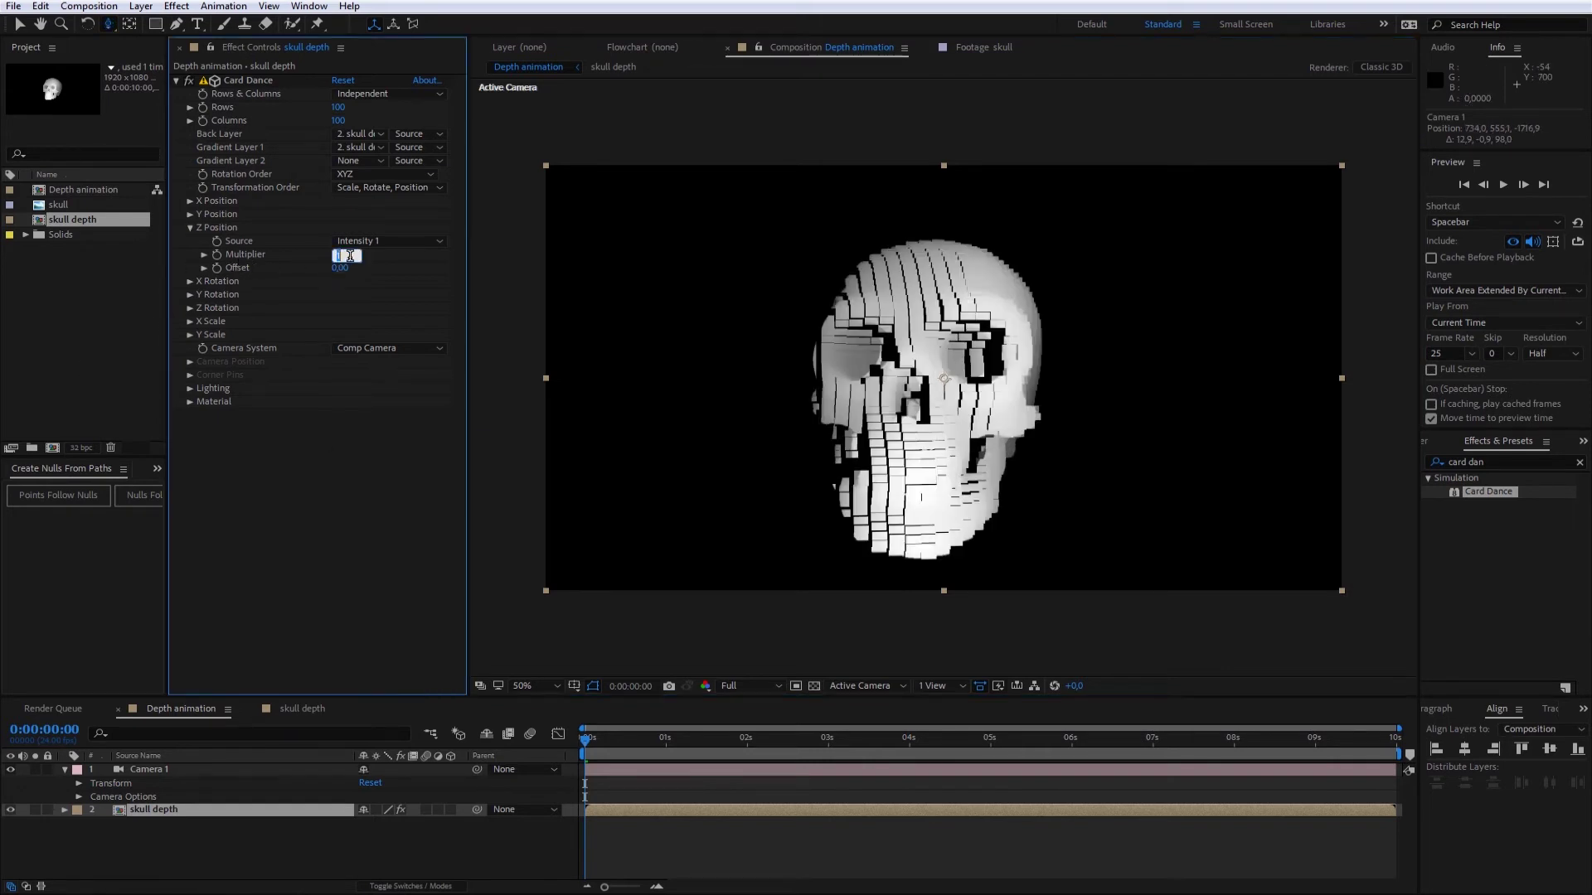
pyautogui.write('1,2')
pyautogui.press('Return')
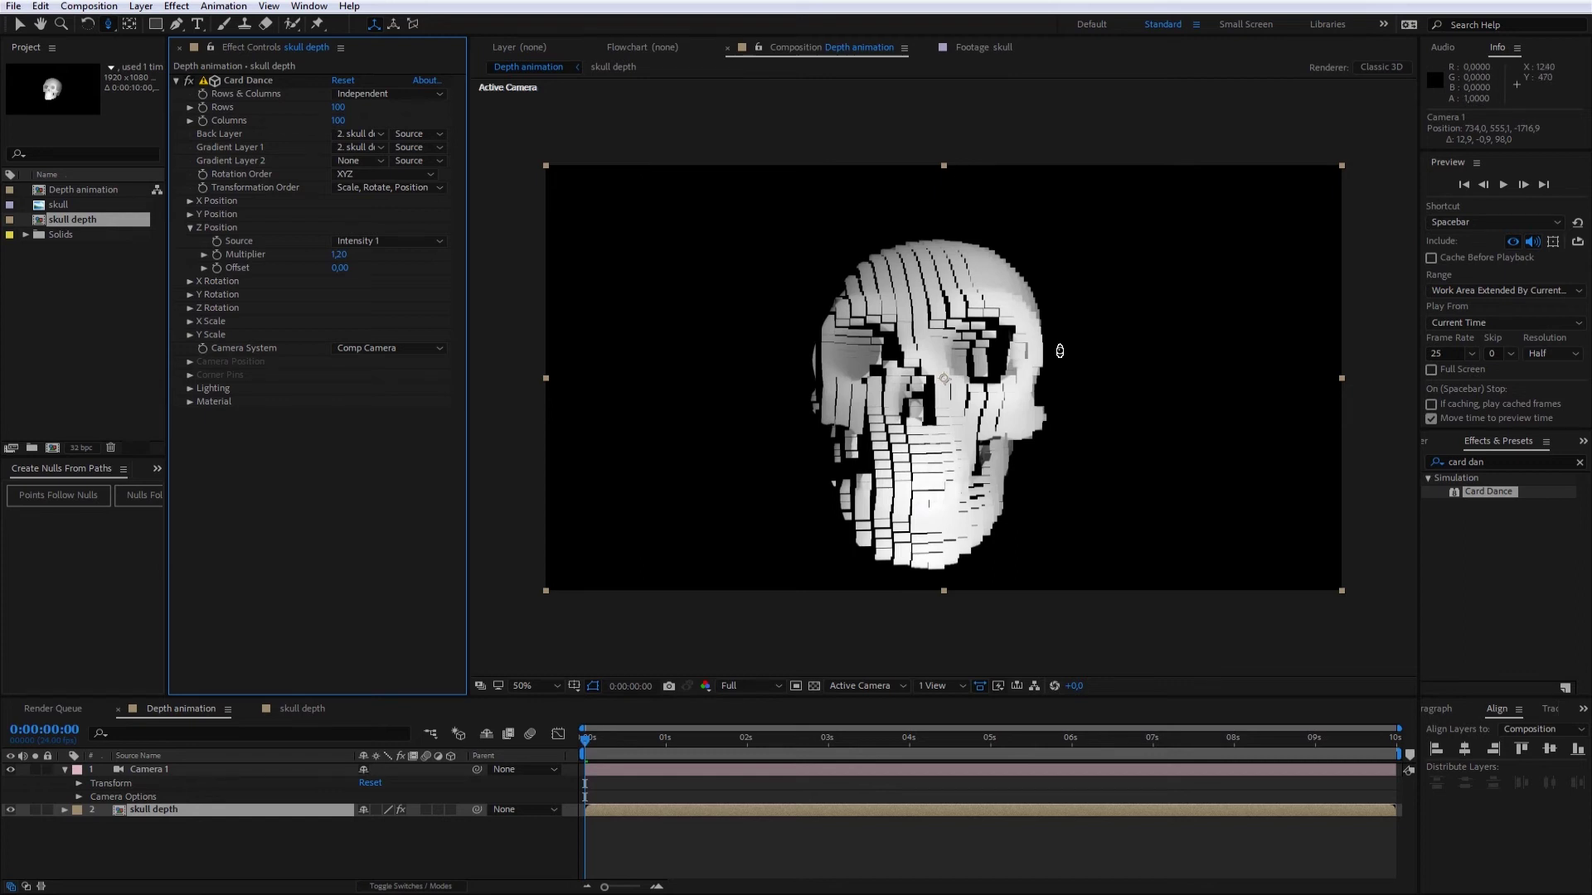
# Orbit the camera to the skull's other side and set Card Dance's Rows and Columns to 500
pyautogui.moveTo(1060, 351); pyautogui.dragTo(948, 441)
pyautogui.click(338, 107)
pyautogui.write('500')
pyautogui.click(341, 121)
pyautogui.write('500')
pyautogui.press('Return')
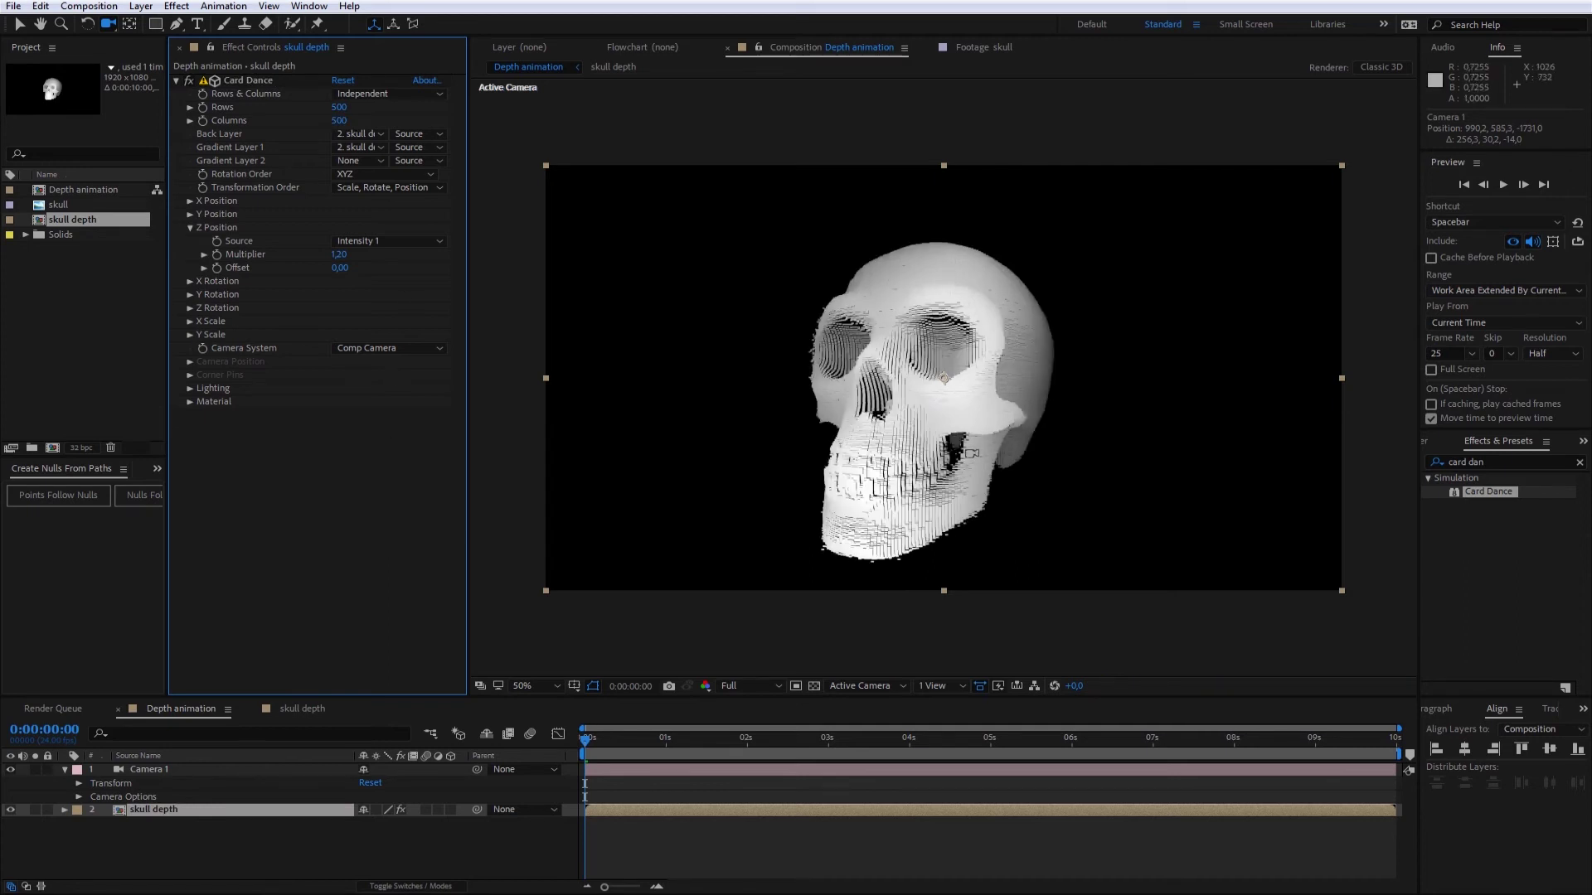
# Inspect the skull from another angle, set Card Dance's Rows and Columns to 250, and keep Intensity 1 as the Z Position source
pyautogui.click(920, 390)
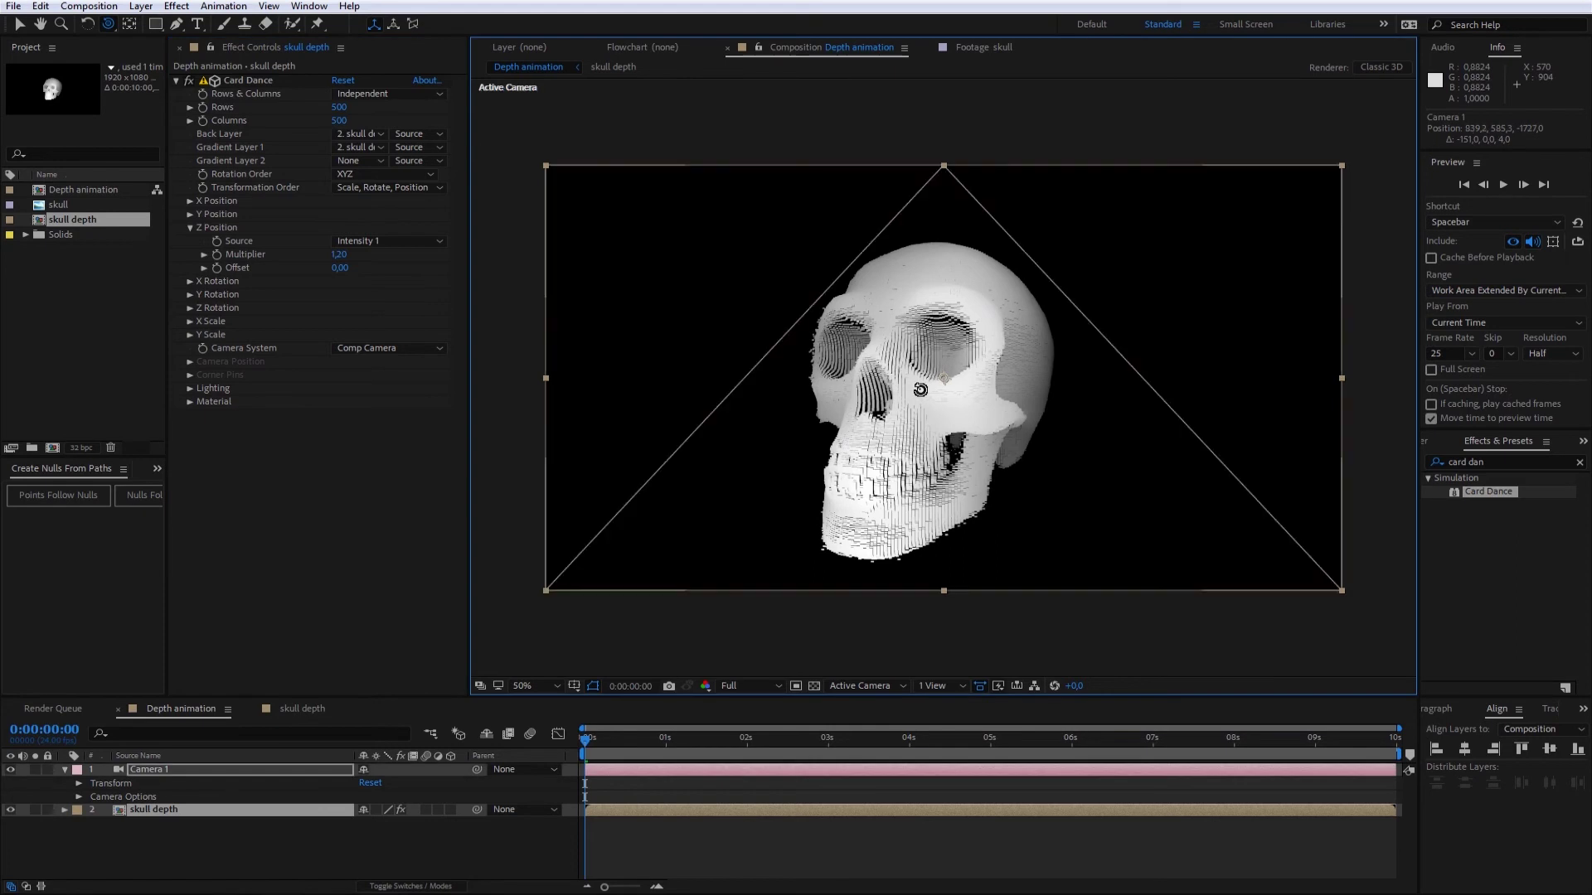
pyautogui.moveTo(920, 390); pyautogui.dragTo(938, 390)
pyautogui.press('F2')
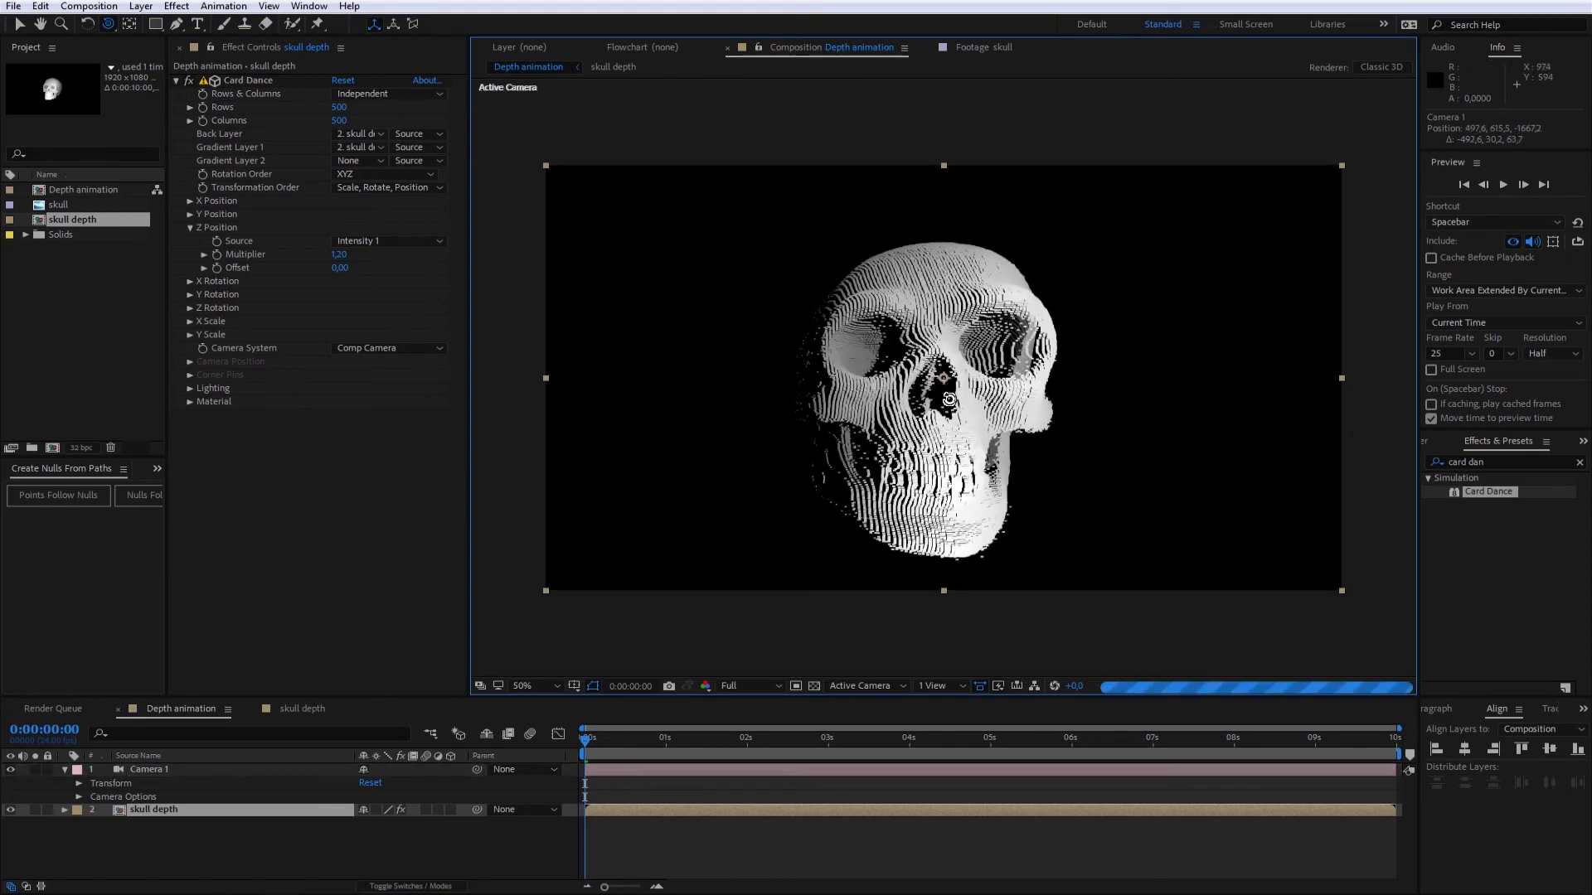
pyautogui.click(339, 107)
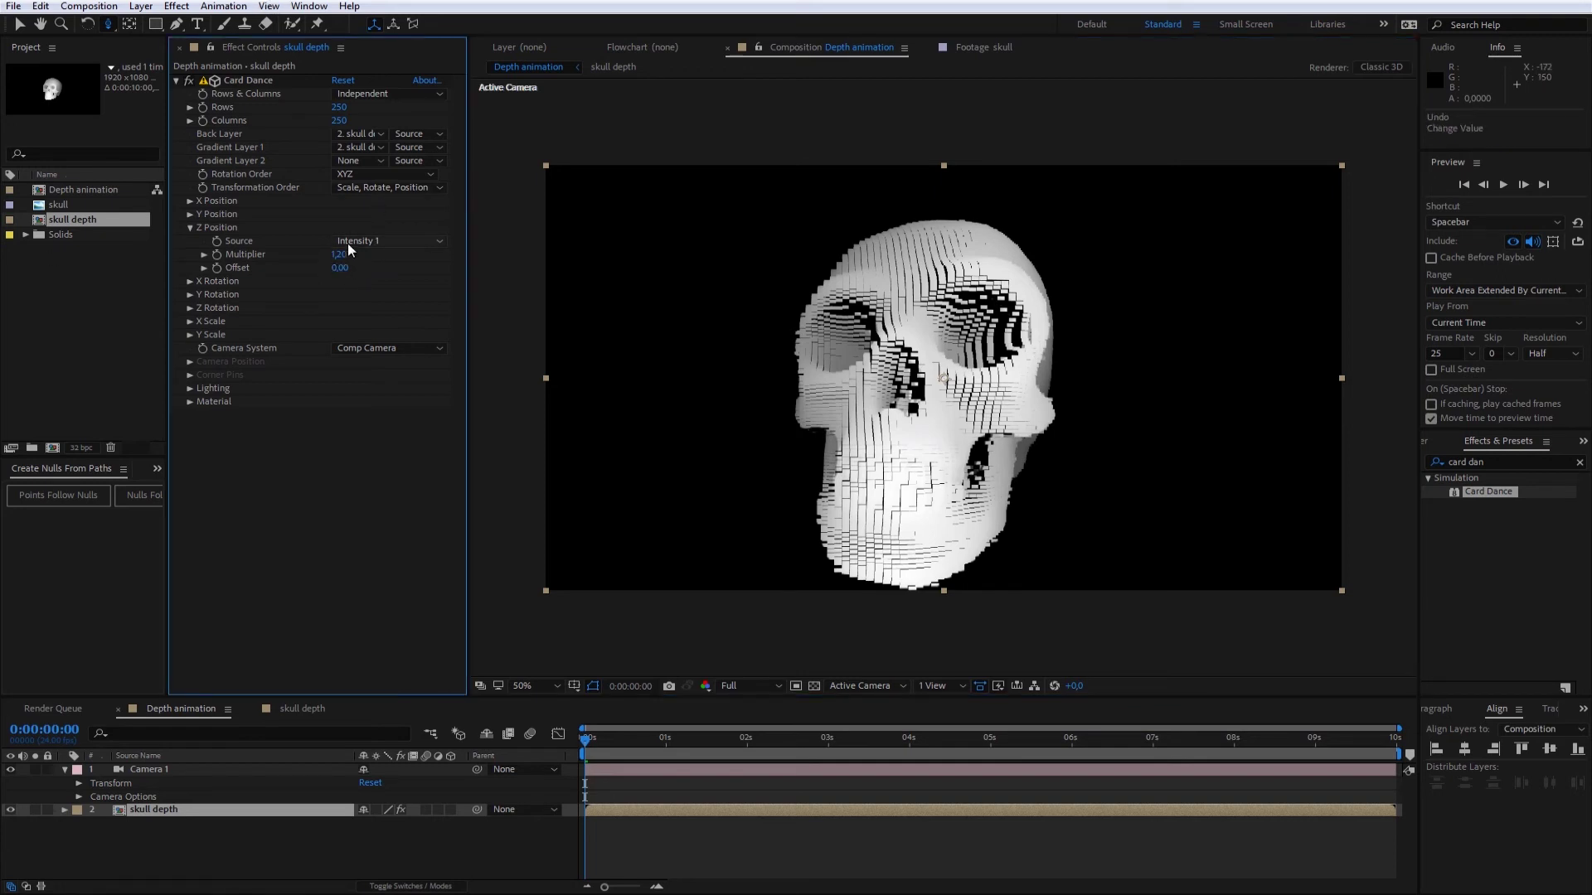
pyautogui.click(400, 241)
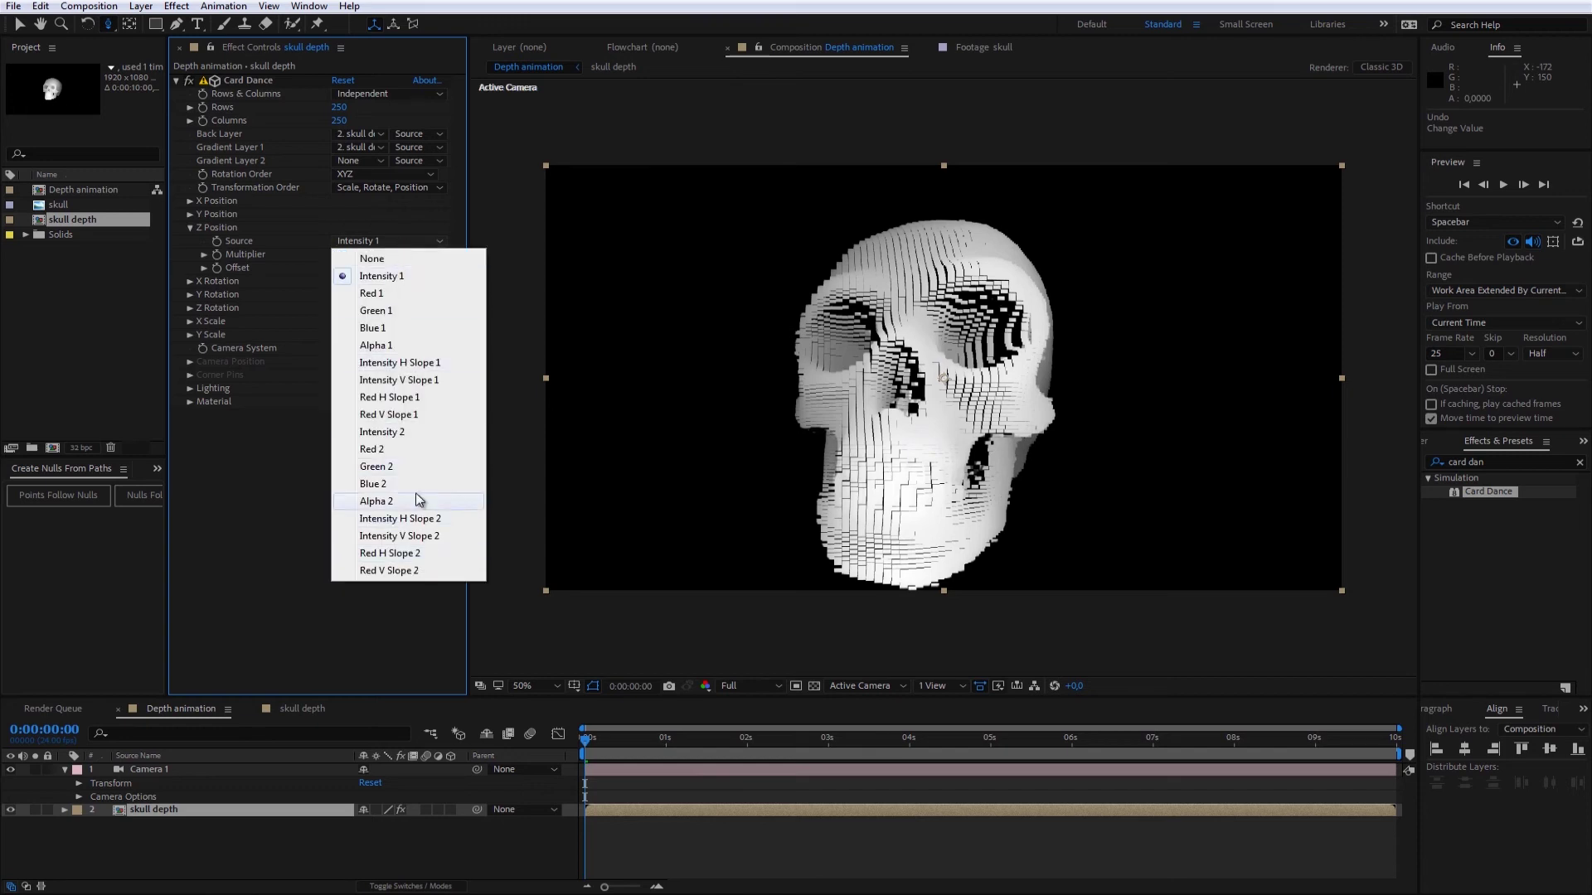
pyautogui.click(378, 276)
# Change the Light Color in Card Dance's Lighting settings to a red tone
pyautogui.click(190, 388)
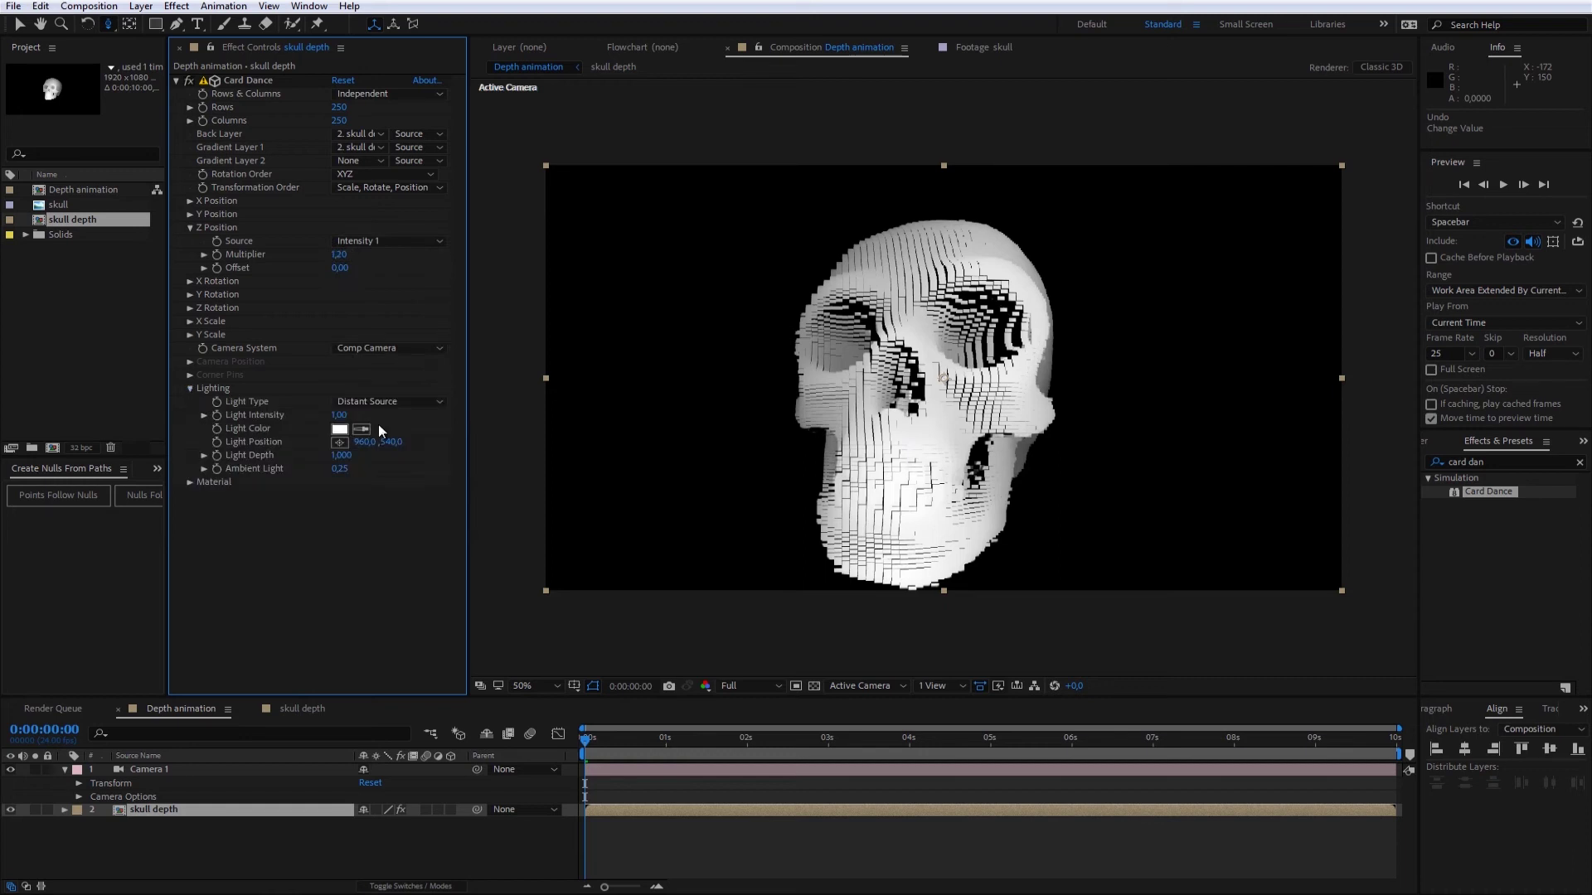
pyautogui.click(340, 430)
pyautogui.moveTo(436, 416); pyautogui.dragTo(467, 399)
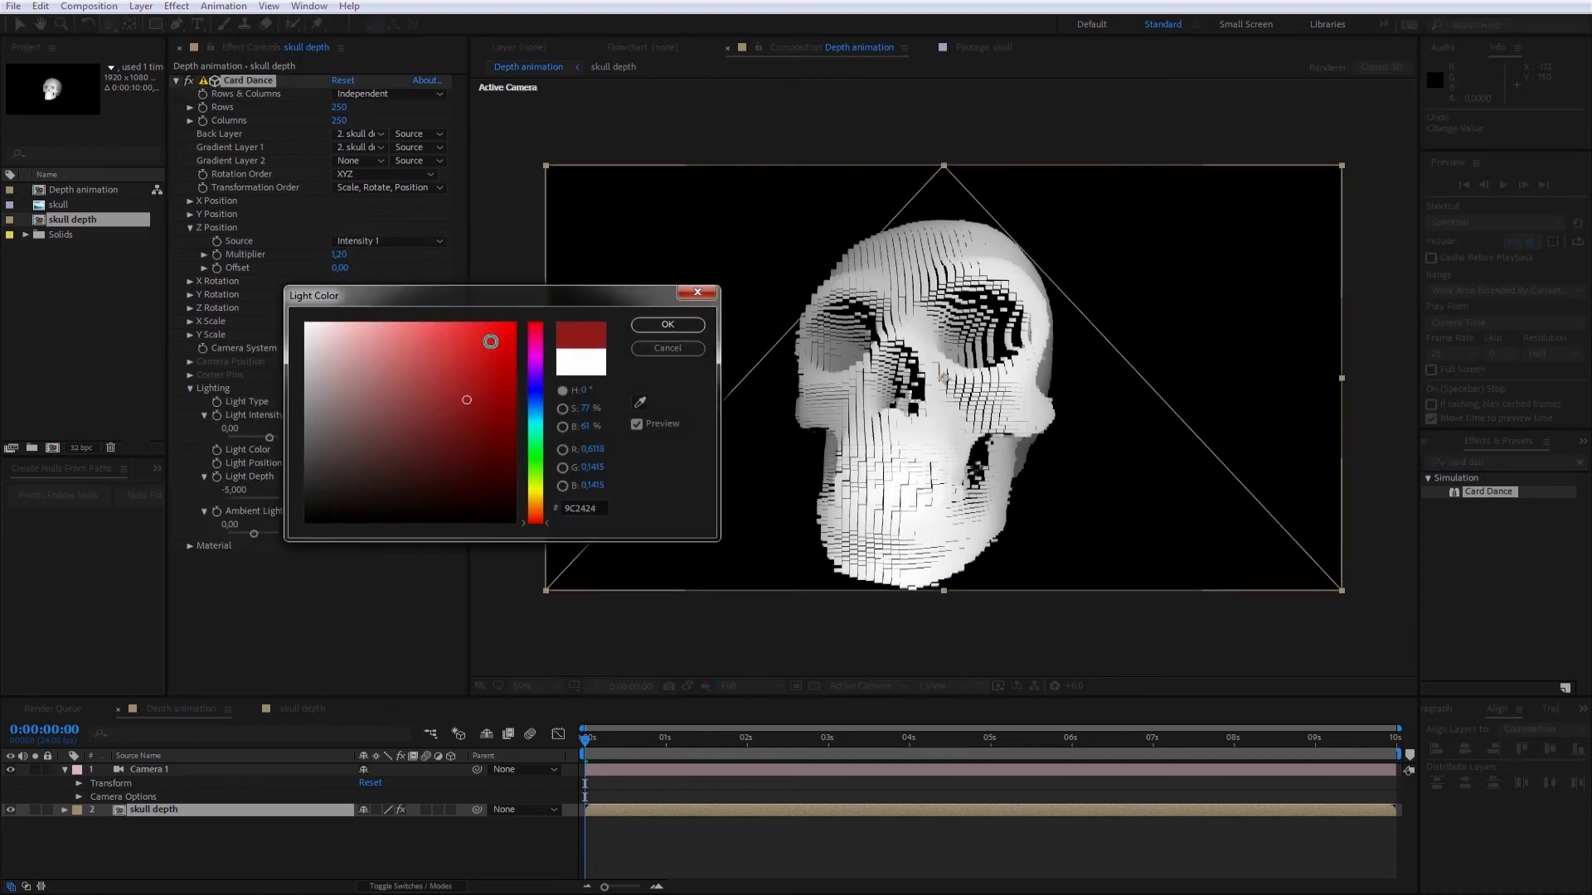
pyautogui.click(667, 324)
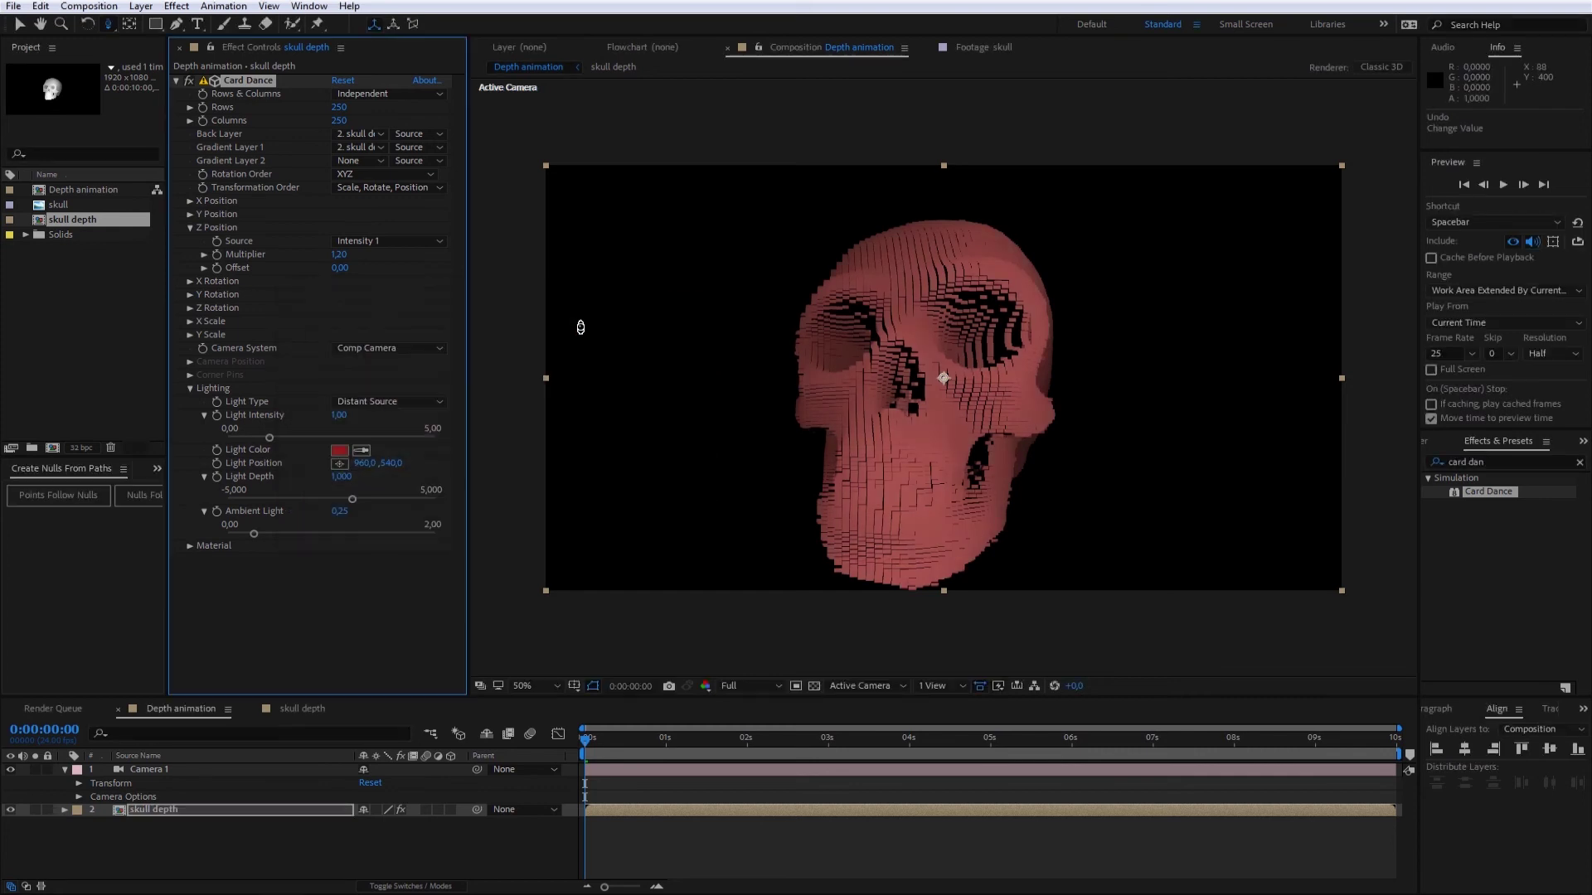
# Add a spot light with the default settings to the Depth animation composition
pyautogui.click(140, 7)
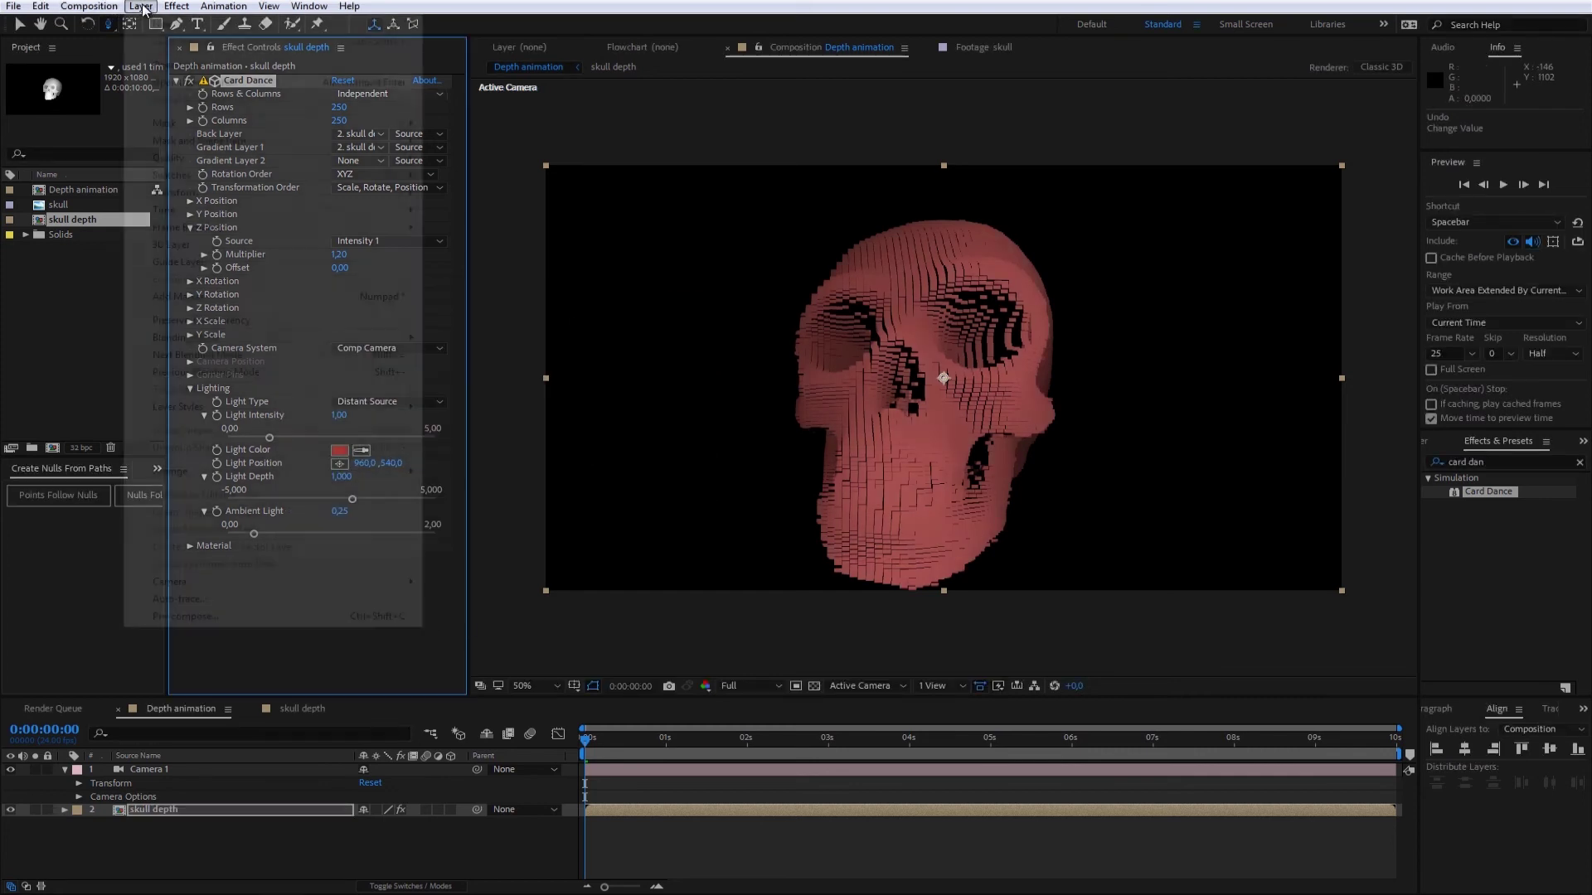
pyautogui.moveTo(166, 23)
pyautogui.click(470, 58)
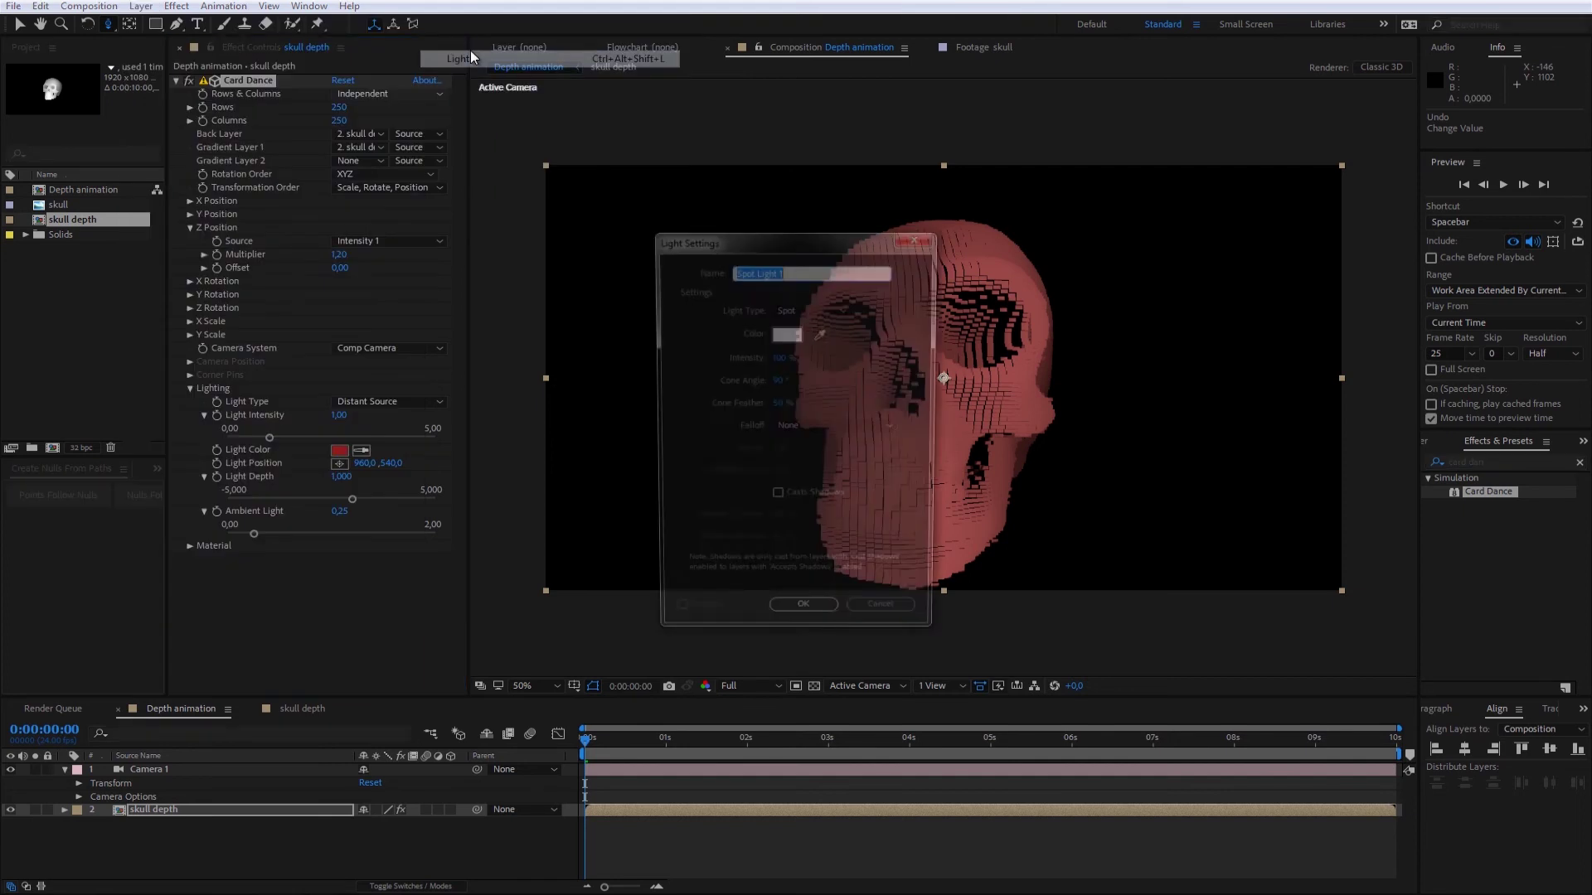
pyautogui.click(803, 620)
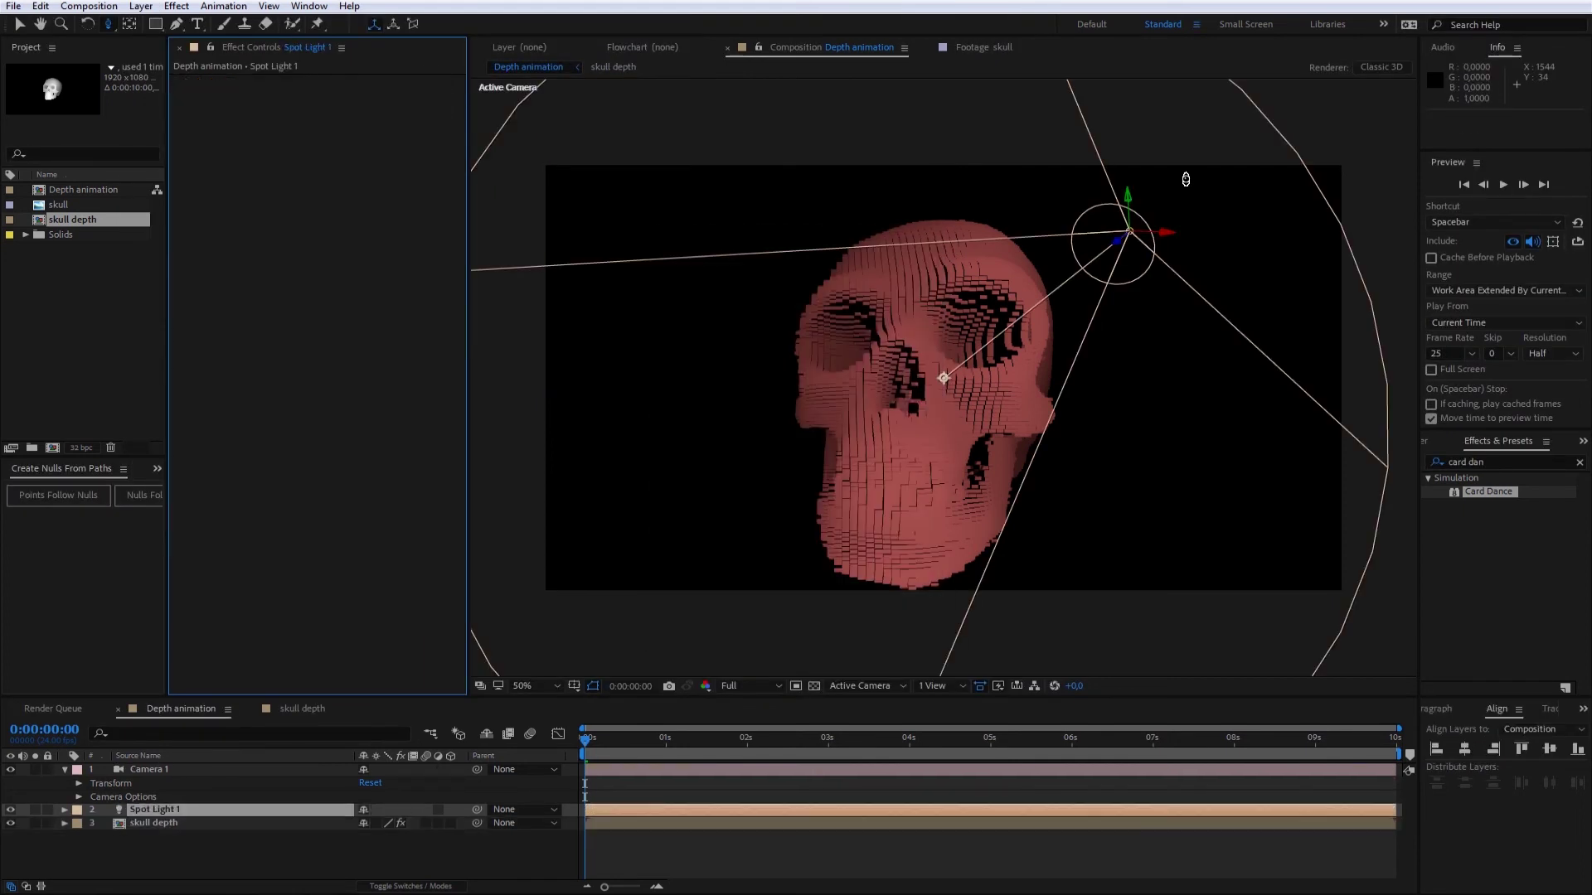
# Reposition the new spot light, show its light options, and change its light type to Point
pyautogui.press('v')
pyautogui.moveTo(944, 378); pyautogui.dragTo(1002, 329)
pyautogui.click(164, 806)
pyautogui.press('a')
pyautogui.press('a')
pyautogui.scroll(-2, 295, 827)
pyautogui.click(394, 770)
pyautogui.click(413, 822)
# Move the point light below and beside the skull's jaw, to about 1004, 730, -667
pyautogui.press(',')
pyautogui.press(',')
pyautogui.press(',')
pyautogui.press(',')
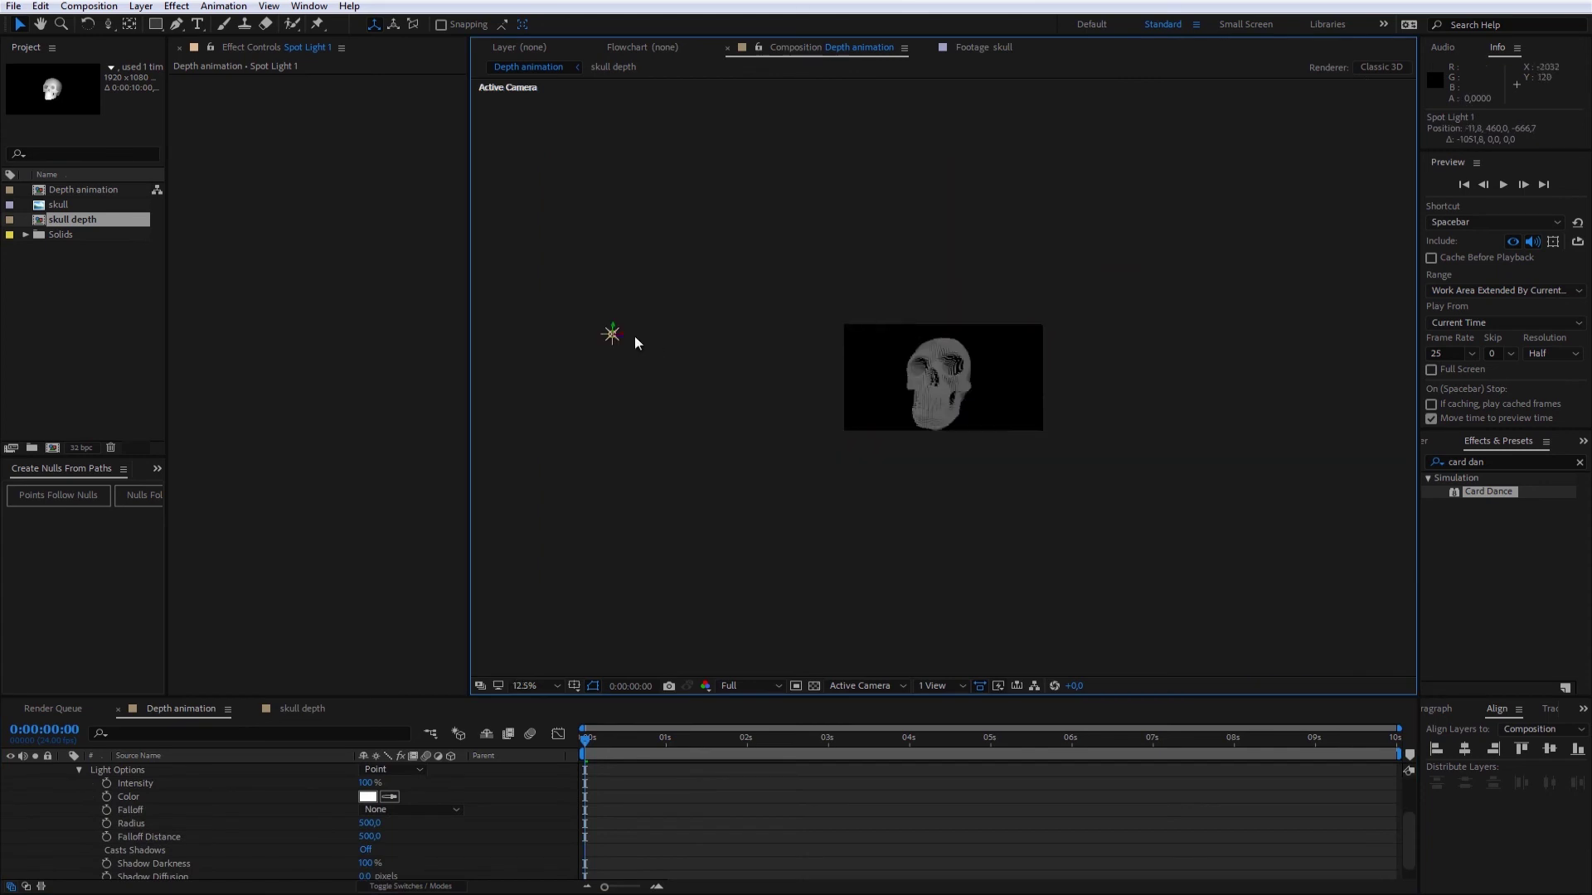
pyautogui.press('.')
pyautogui.press('.')
pyautogui.press('.')
pyautogui.press('.')
pyautogui.moveTo(1091, 306); pyautogui.dragTo(1115, 528)
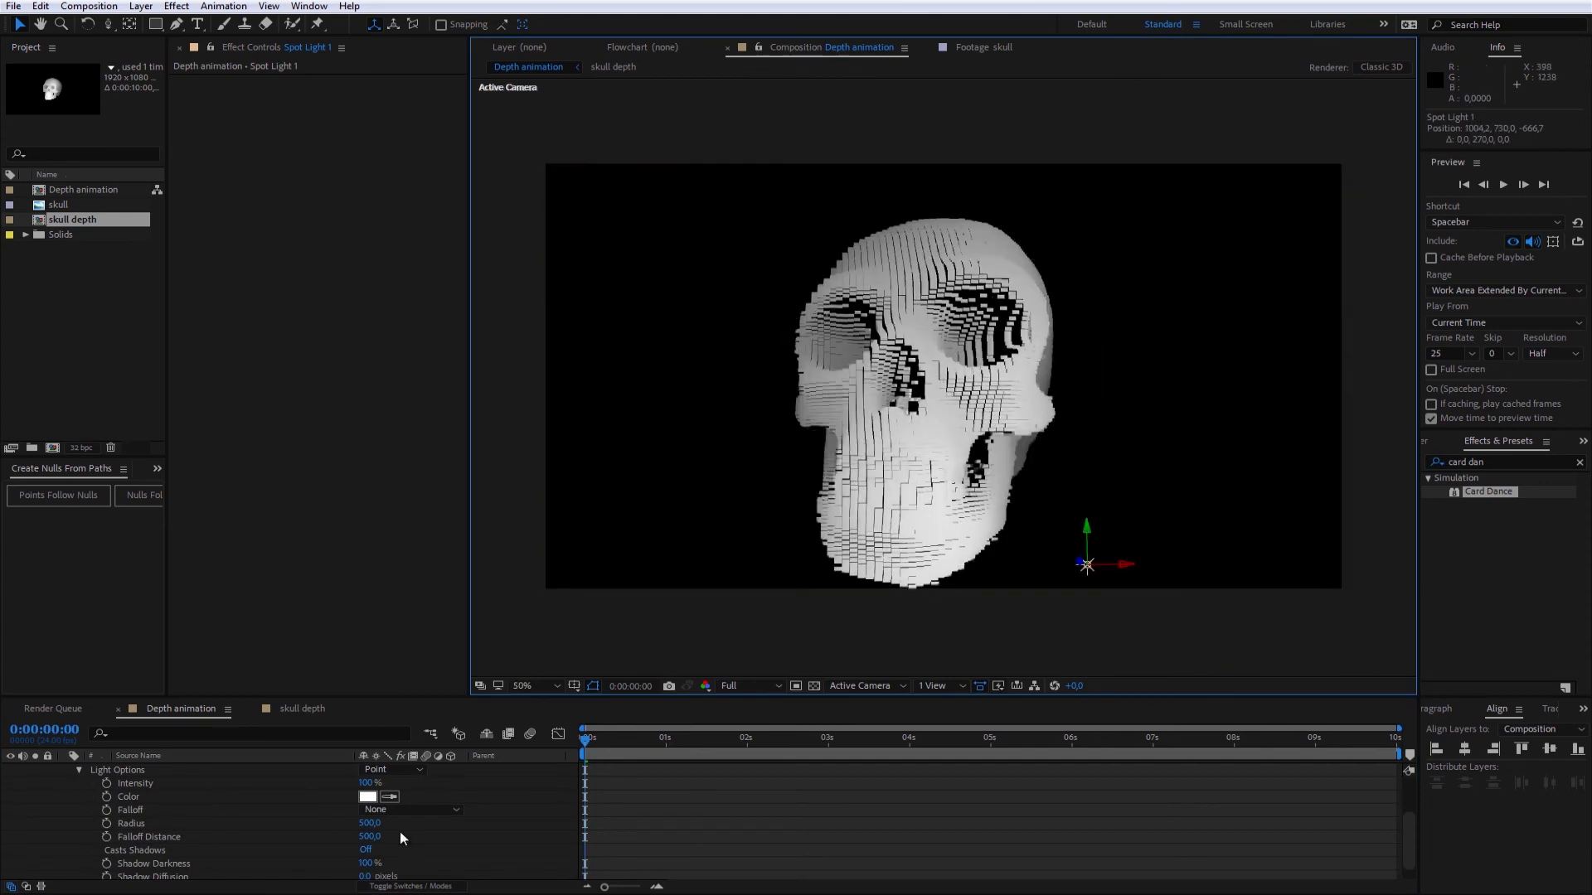
# Set the point light's color to bright green, 66E400
pyautogui.click(367, 797)
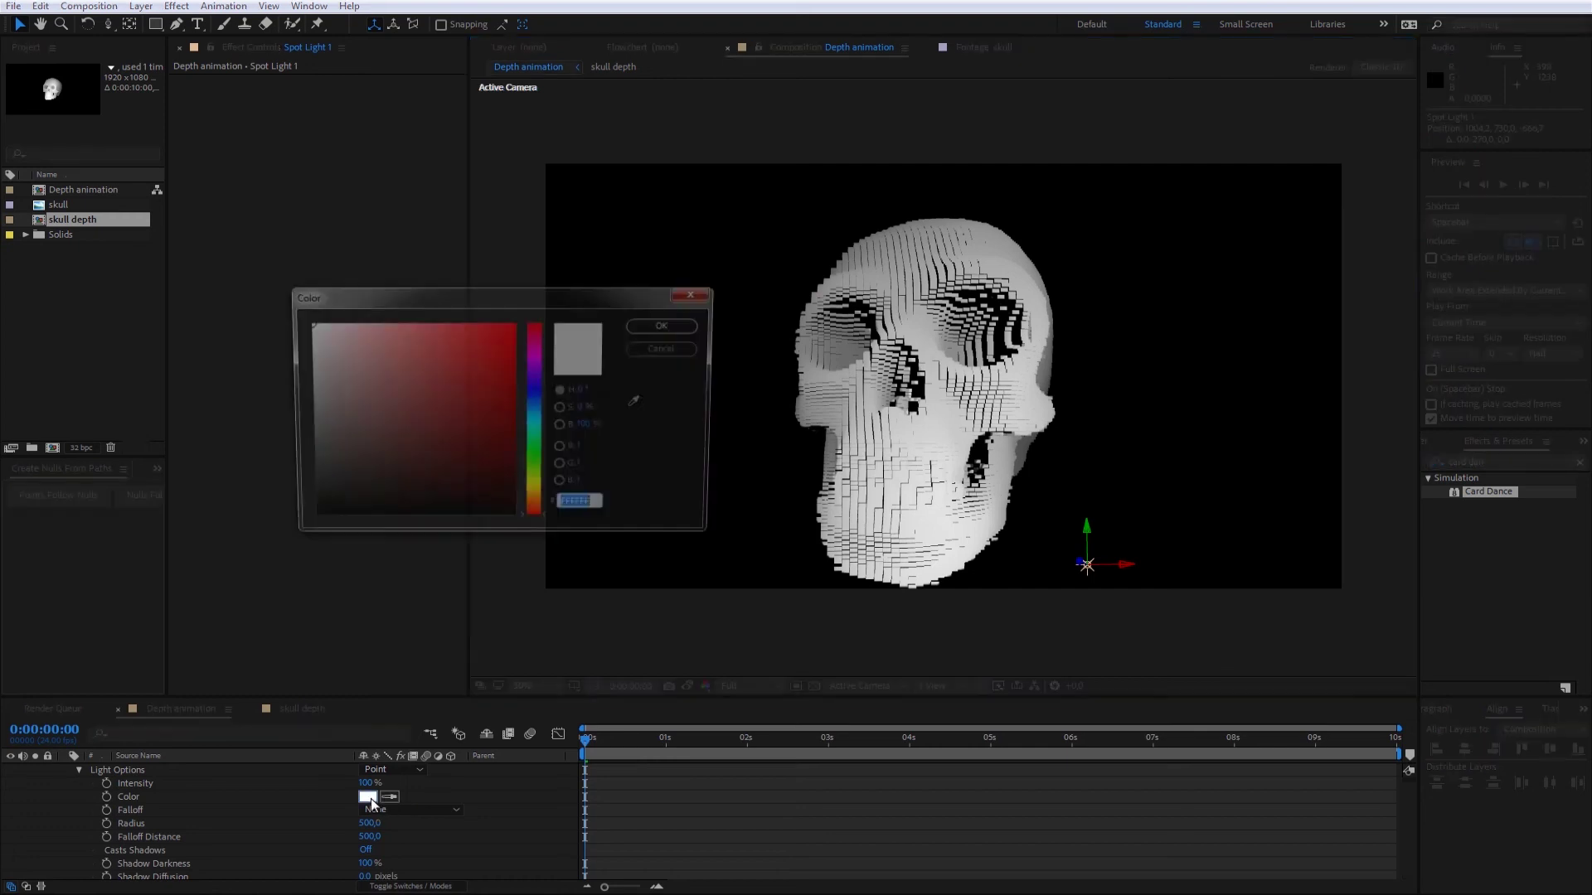
pyautogui.click(544, 471)
pyautogui.moveTo(470, 437); pyautogui.dragTo(525, 337)
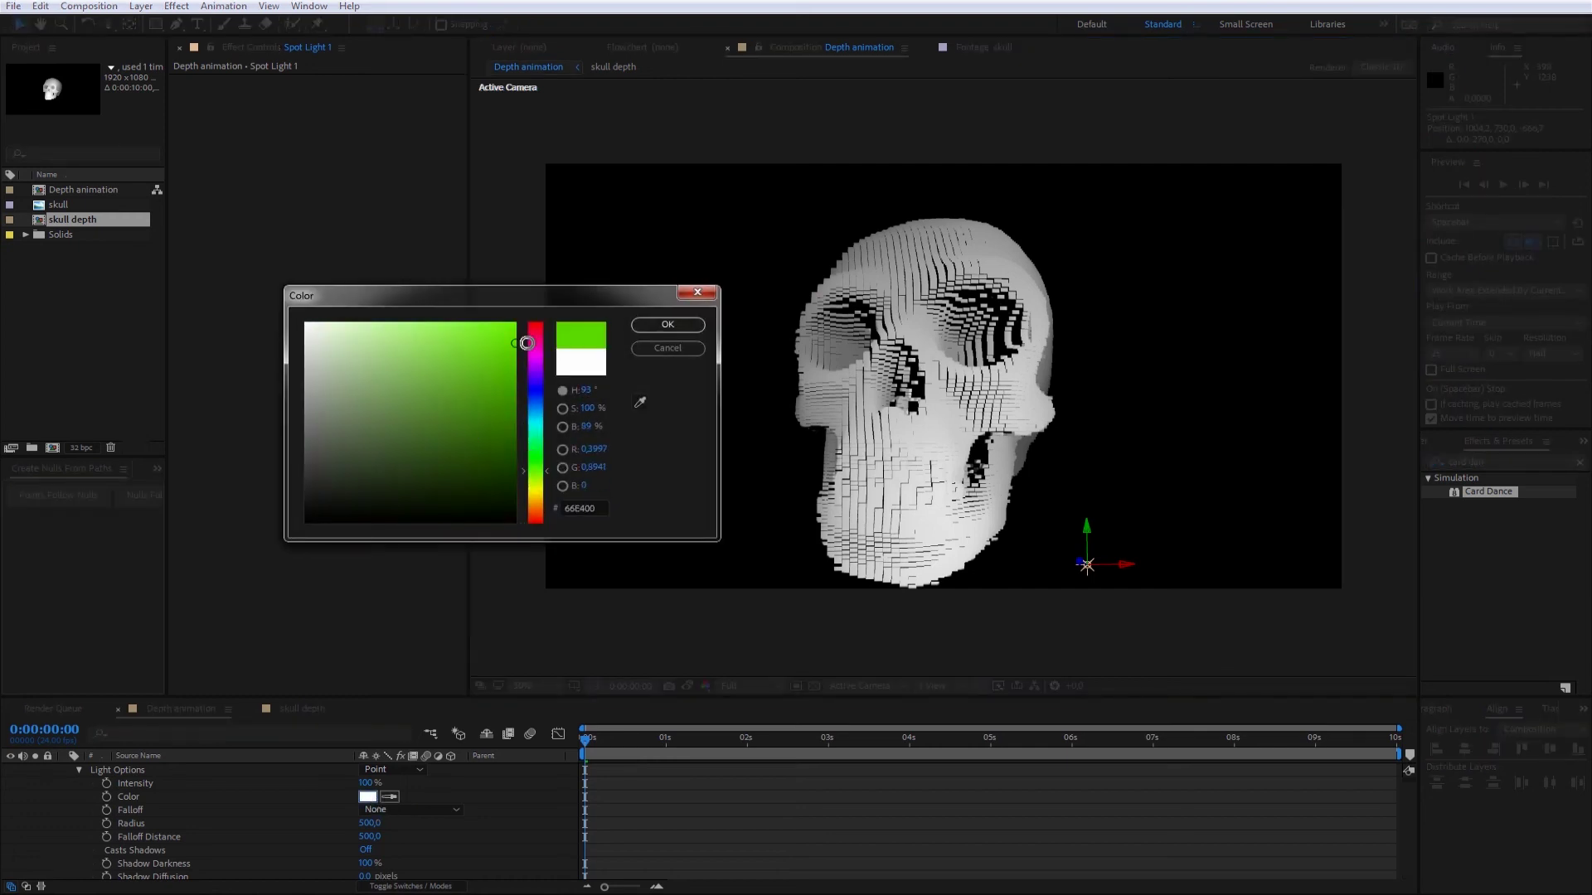
pyautogui.click(650, 326)
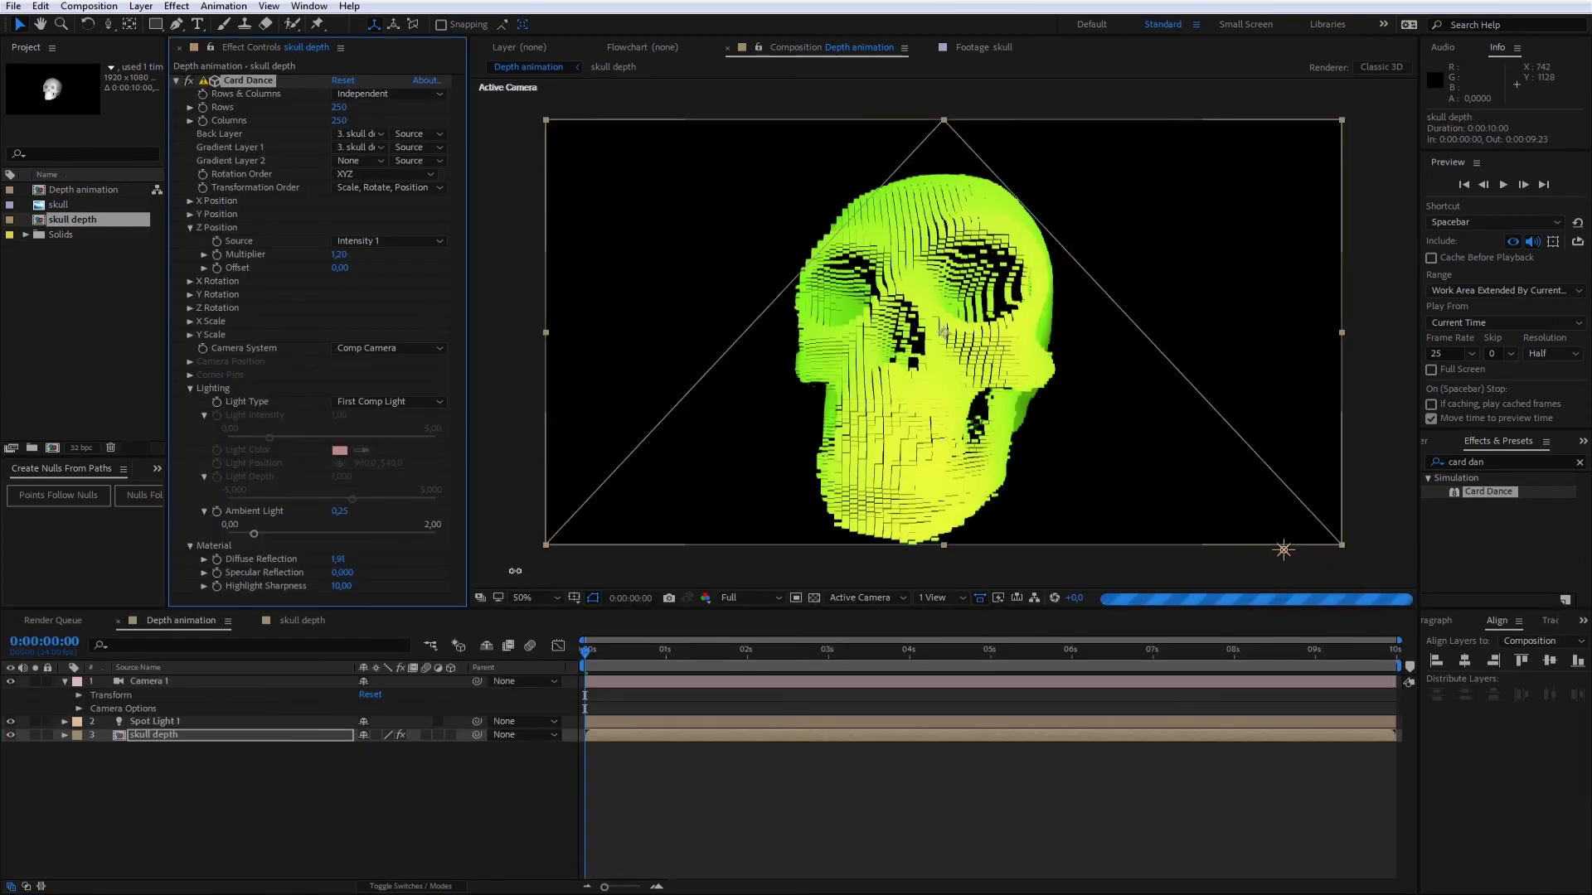
# Set Card Dance's material to a Diffuse Reflection of 1.81 and a Specular Reflection of 0.23
pyautogui.moveTo(515, 571); pyautogui.dragTo(505, 570)
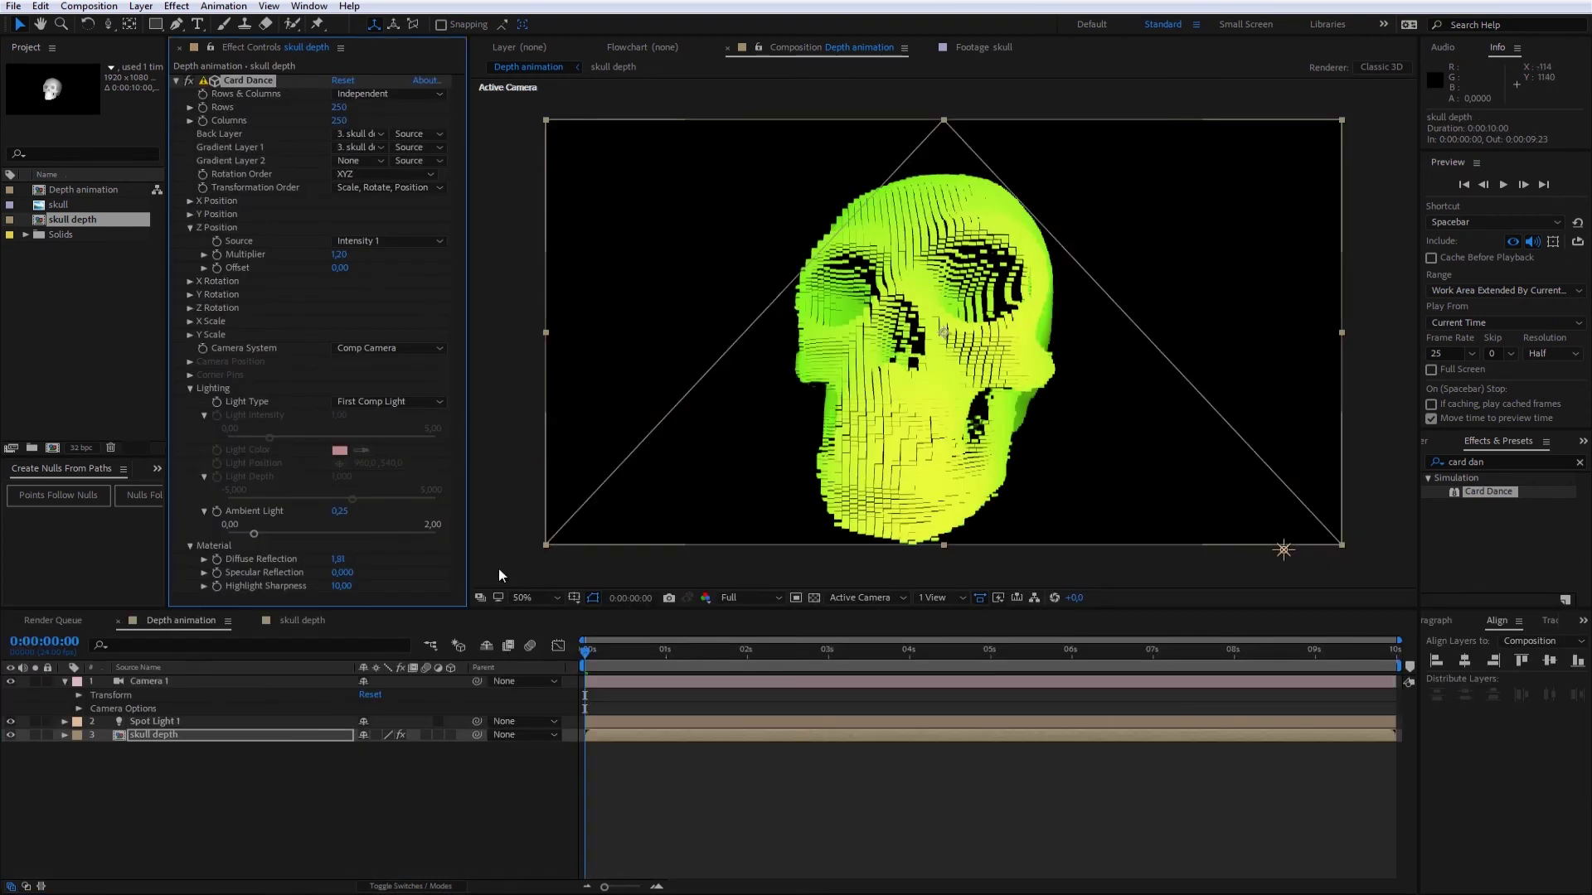
pyautogui.moveTo(342, 574); pyautogui.dragTo(361, 572)
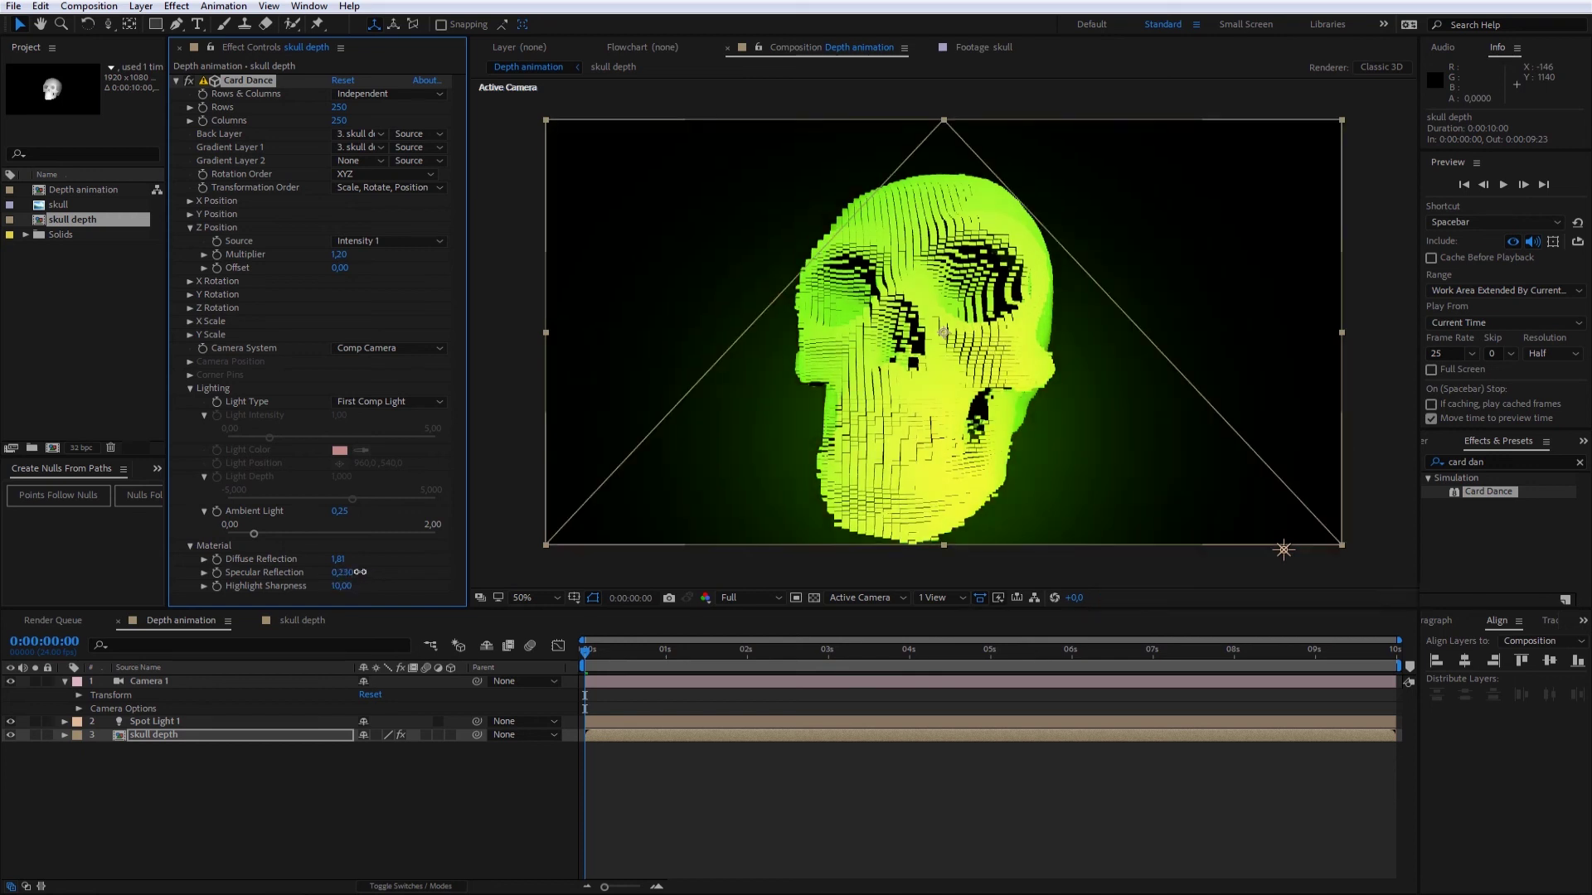
# Orbit the camera around the green-lit skull to inspect its depth and lighting from several angles, and clear the layer selection
pyautogui.press('c')
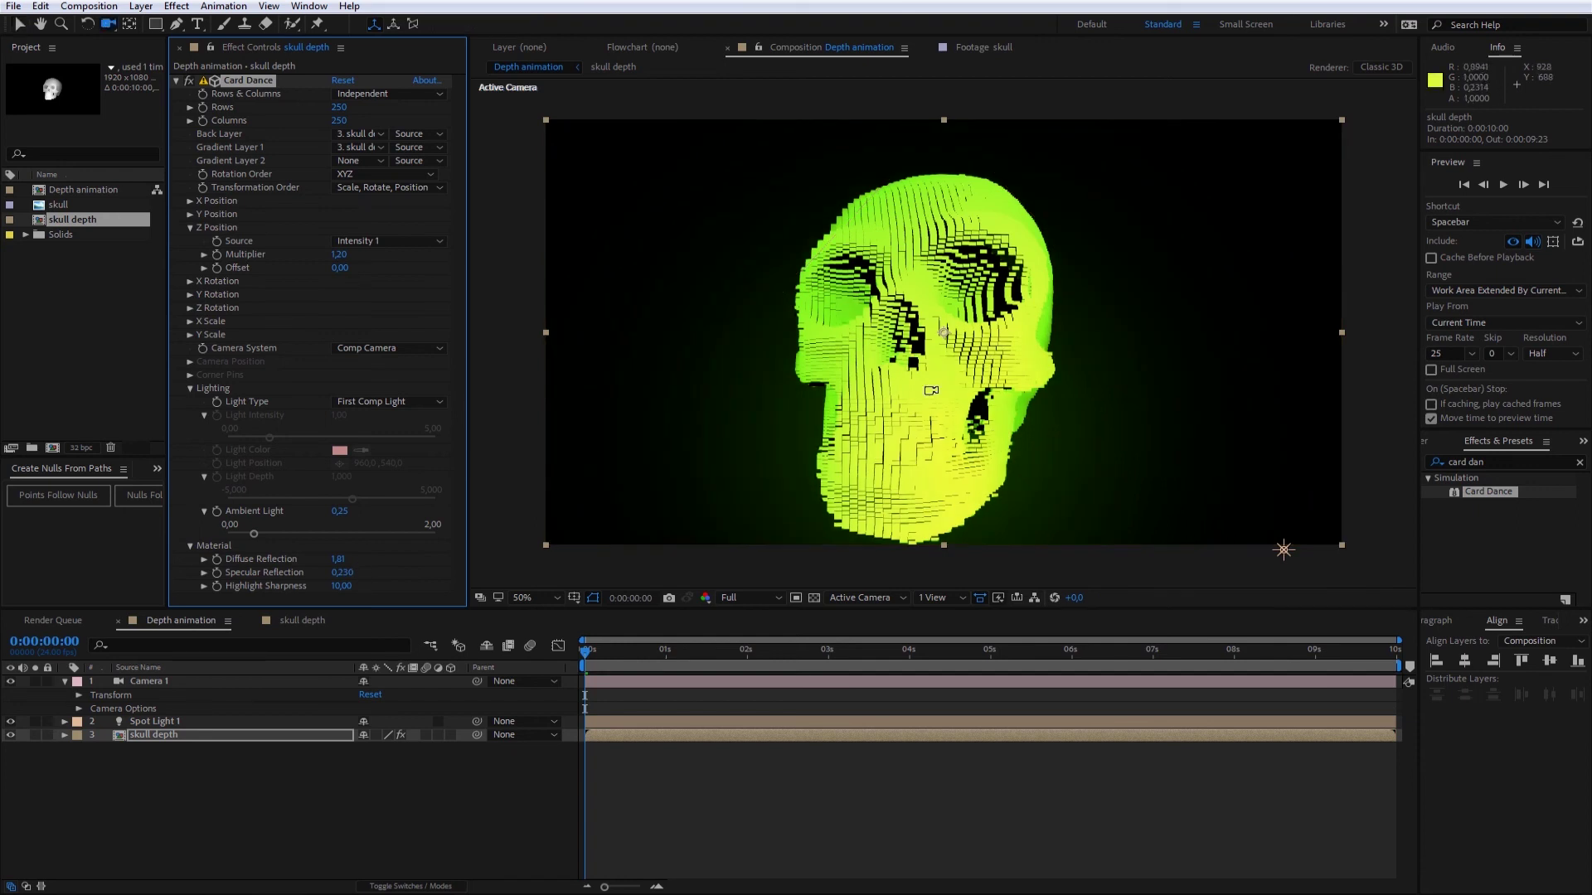
pyautogui.press('c')
pyautogui.press('c')
pyautogui.moveTo(931, 396); pyautogui.dragTo(935, 370)
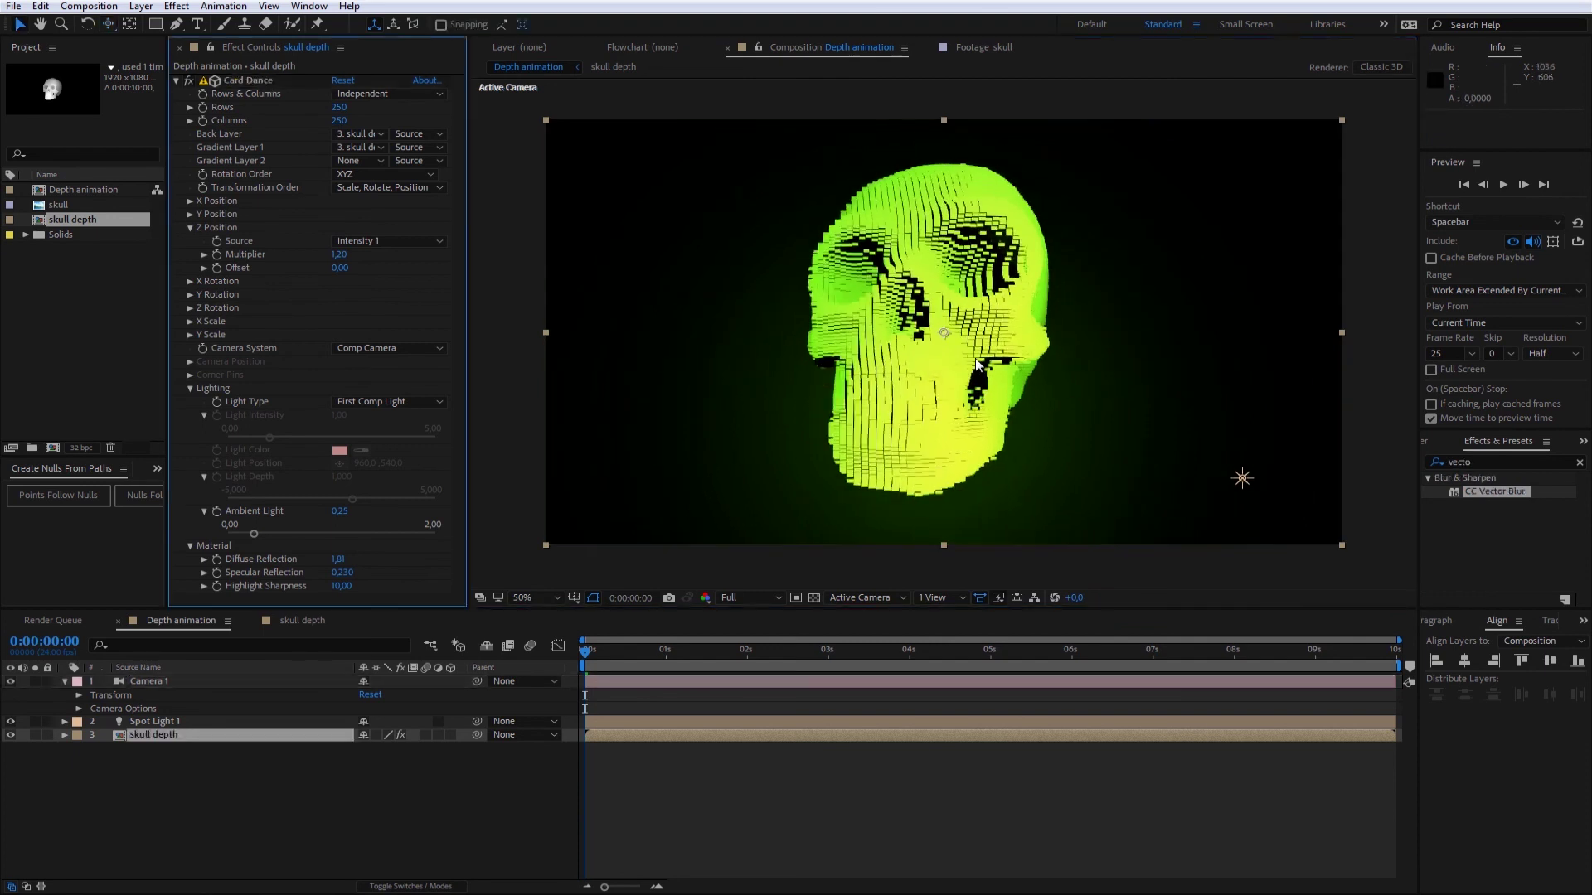
pyautogui.press('c')
pyautogui.moveTo(934, 364); pyautogui.dragTo(942, 363)
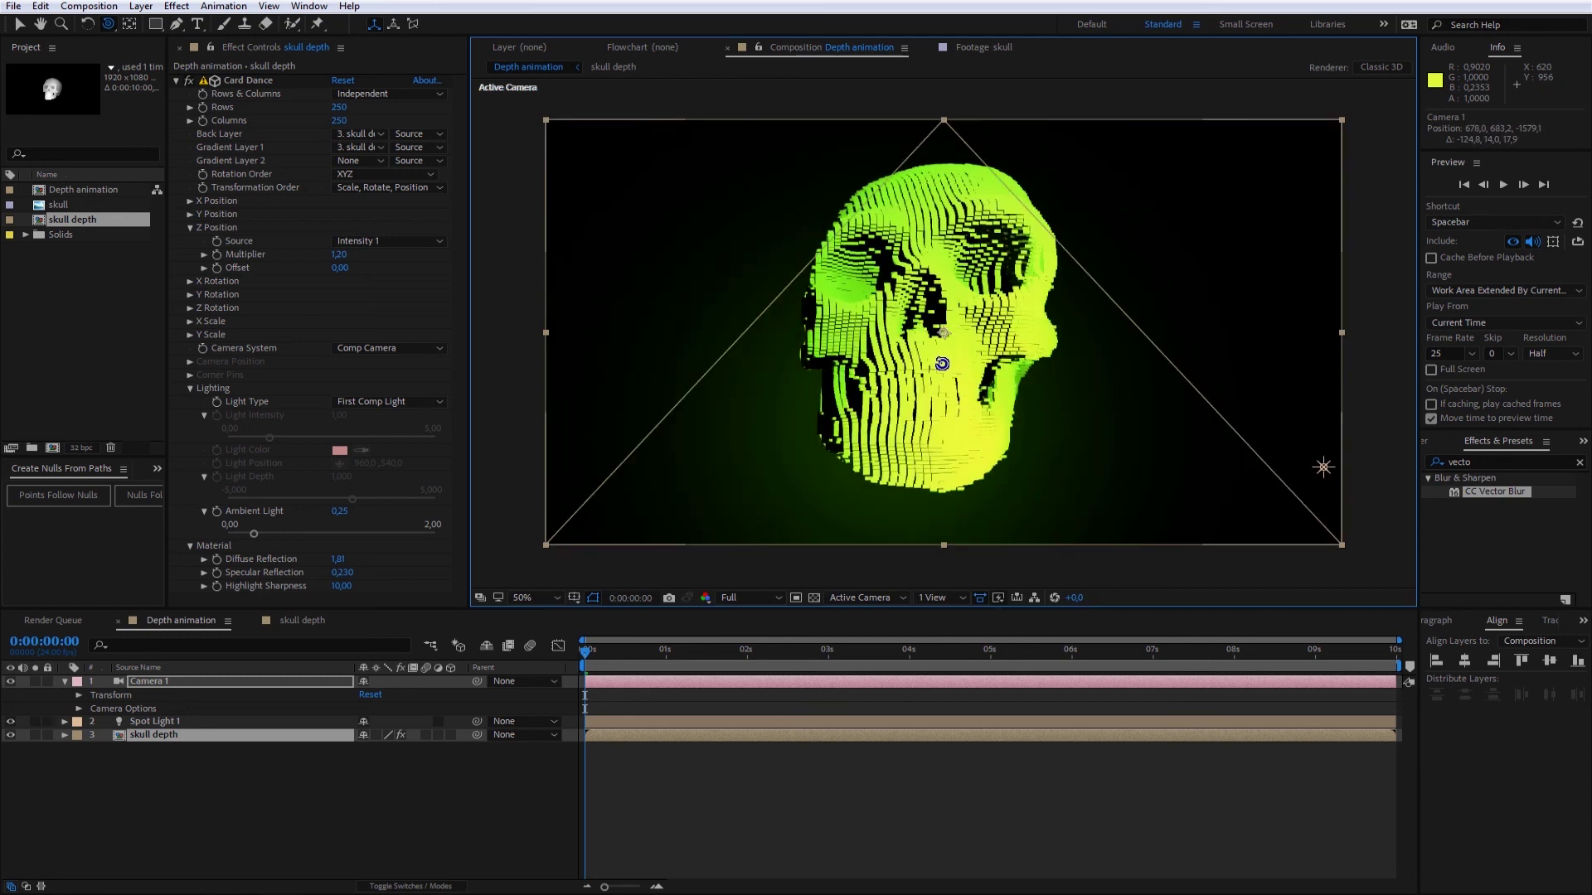
pyautogui.click(485, 823)
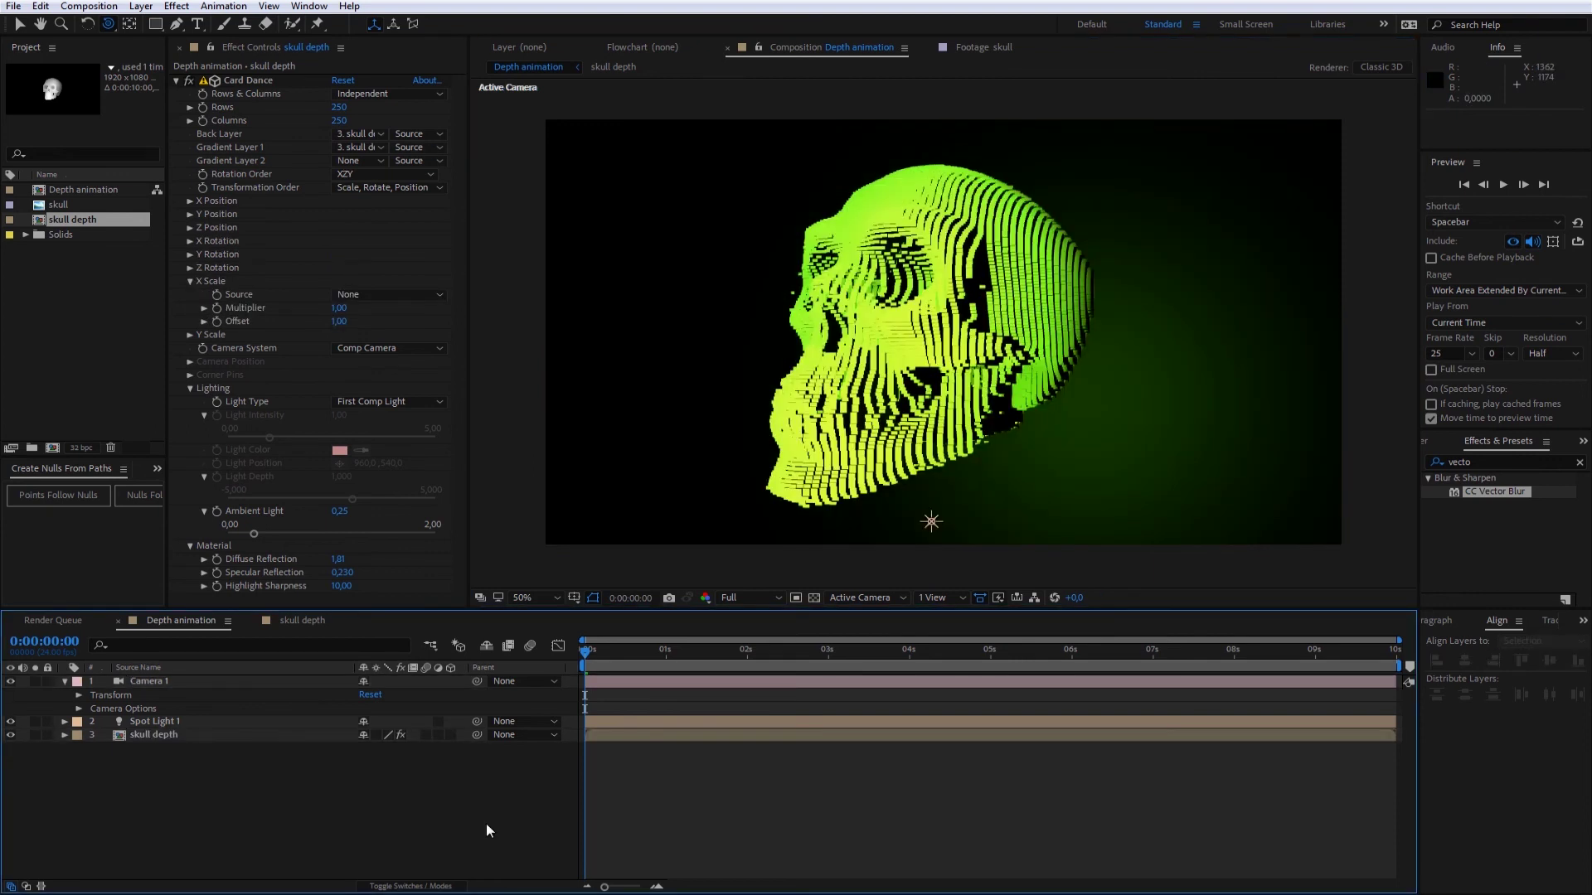